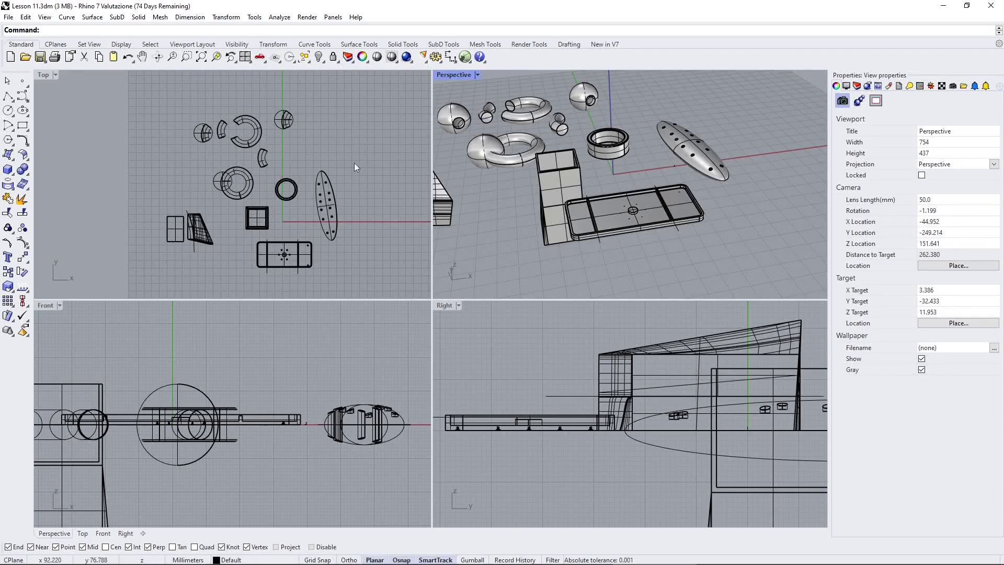
Look over the existing solids in the Top and Perspective views
scroll(563, 154, up, 2)
right_drag(564, 154, 570, 139)
click(347, 161)
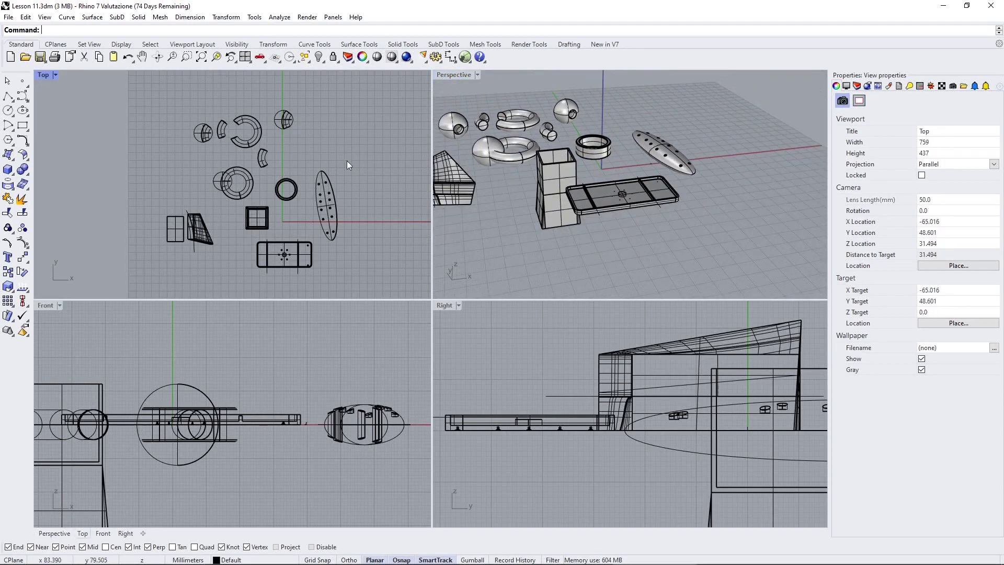
scroll(267, 174, up, 2)
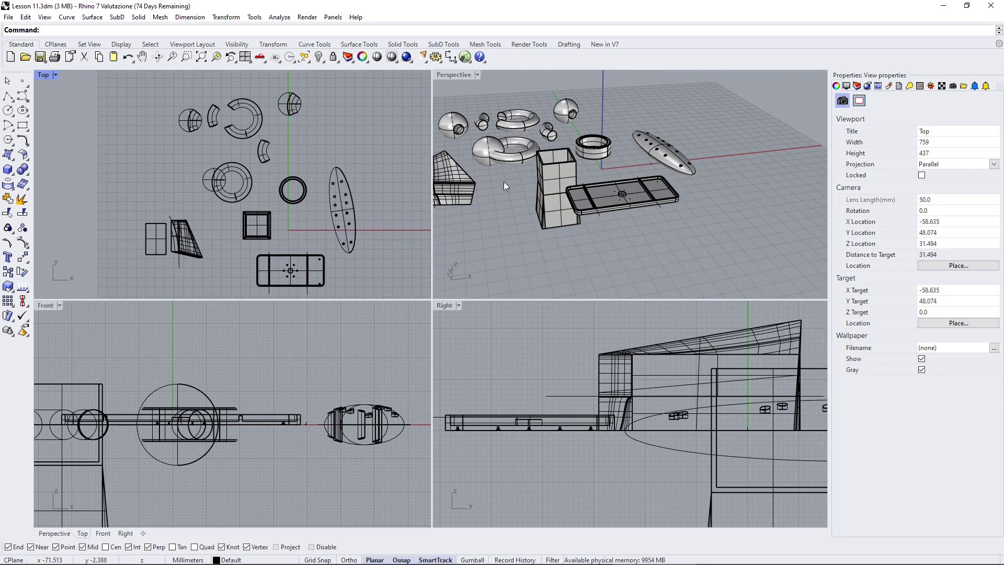
right_drag(504, 181, 530, 171)
scroll(523, 177, down, 3)
scroll(523, 176, up, 1)
scroll(530, 170, up, 4)
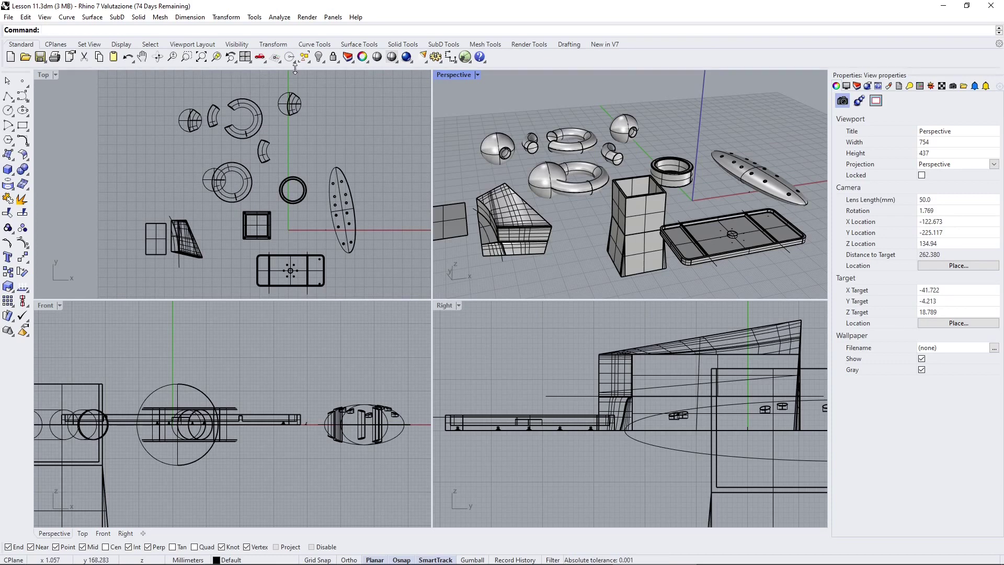
Browse the curve, surface, SubD and mesh tool sets and bring up the solid tools
click(317, 46)
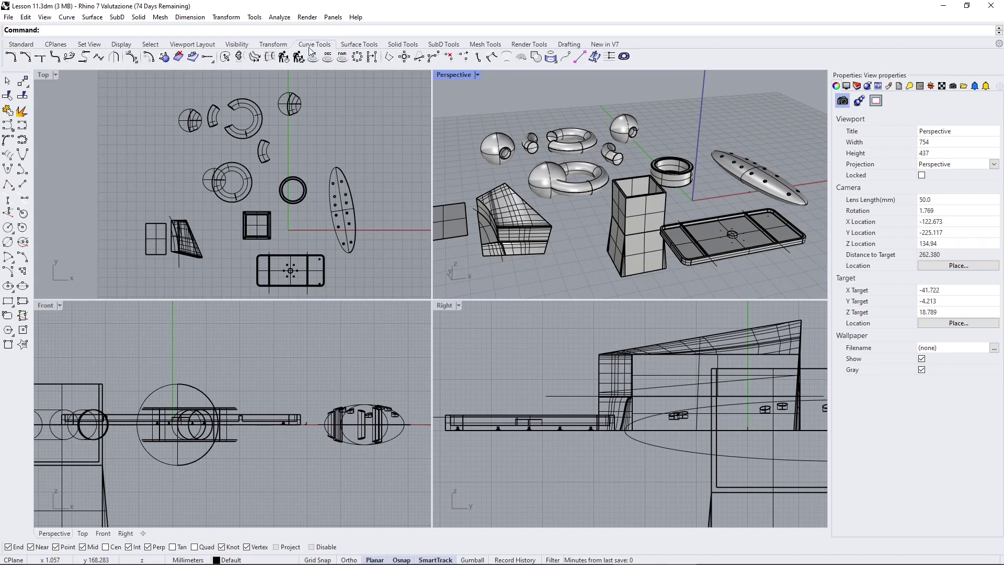
click(359, 46)
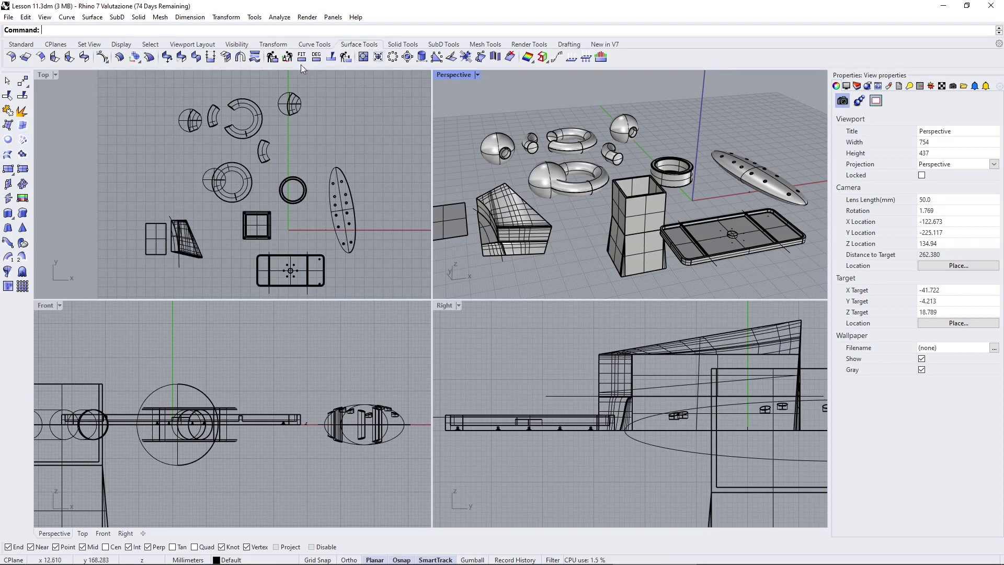
click(311, 46)
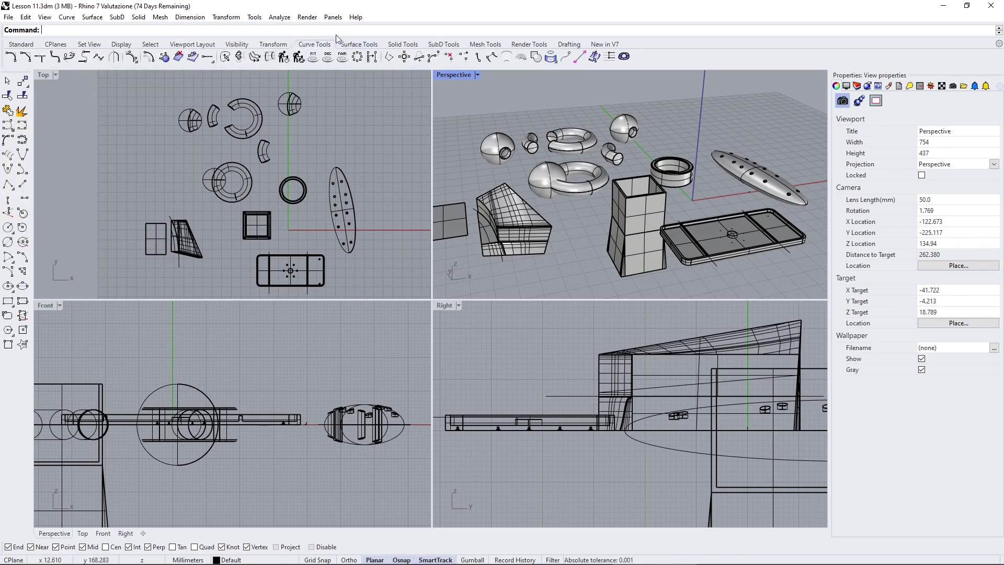
click(405, 45)
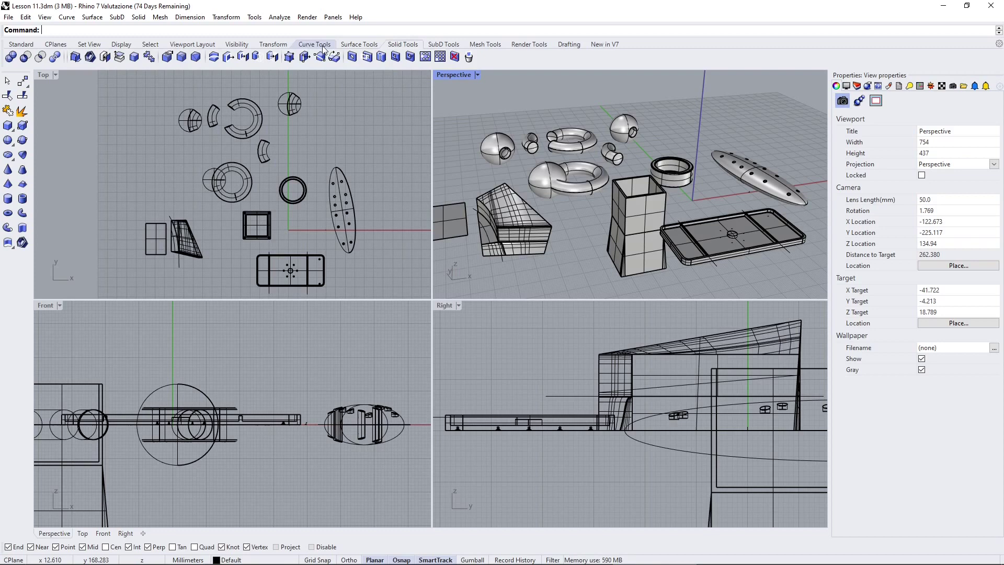
click(445, 47)
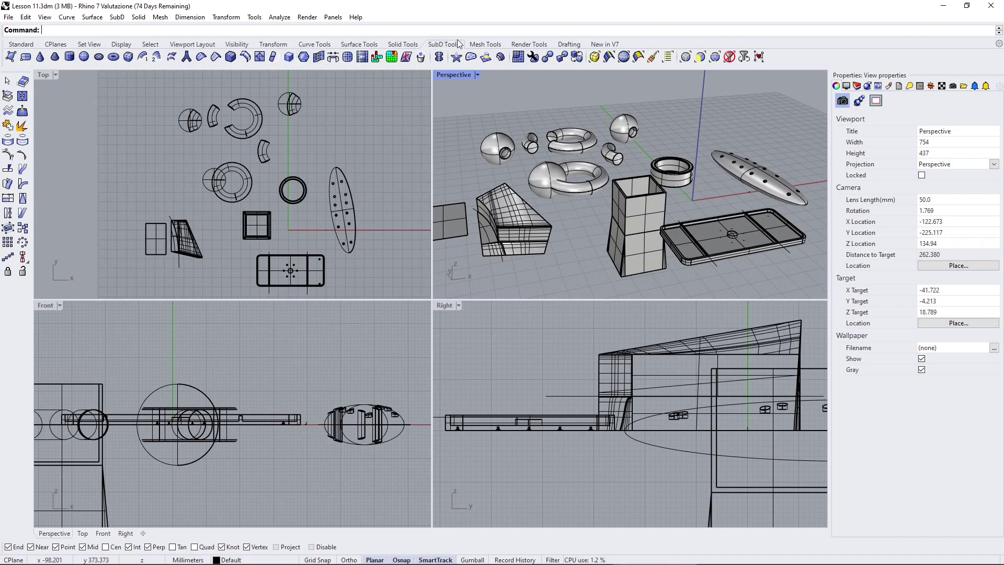
click(481, 45)
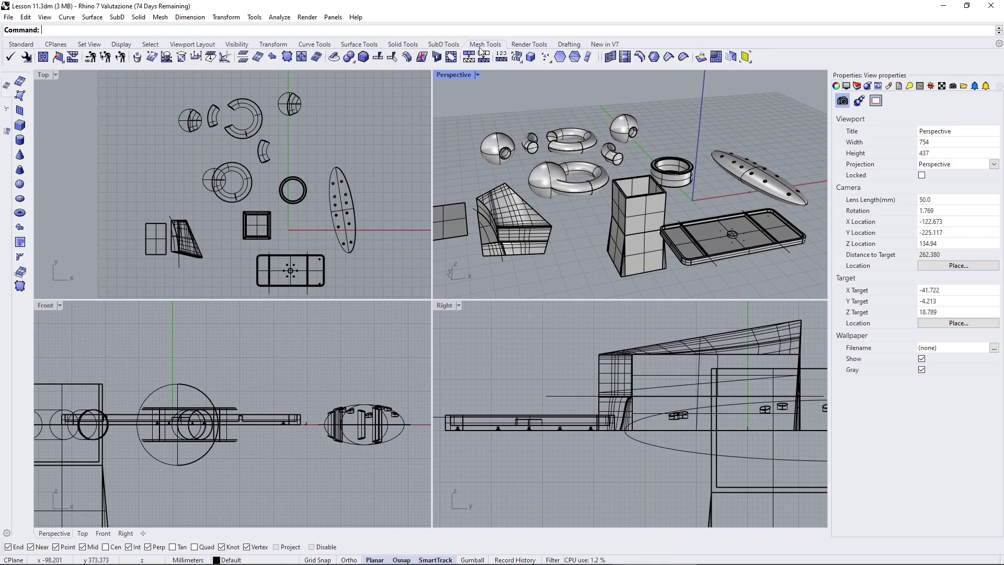
click(402, 45)
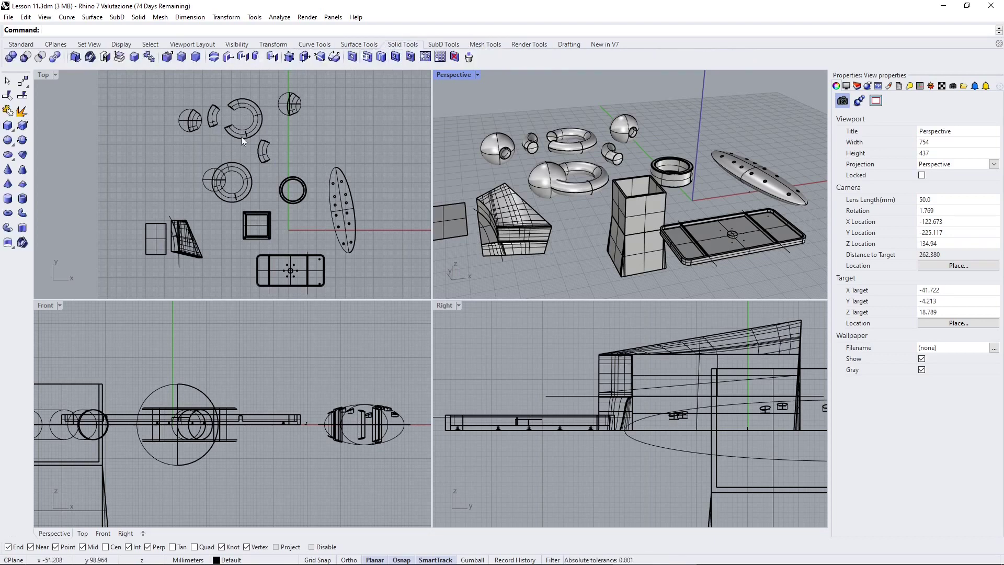
Examine the holes in the ellipsoid and on the underside of the rounded rectangular plate up close
right_drag(577, 179, 556, 204)
scroll(534, 190, down, 4)
scroll(703, 168, up, 12)
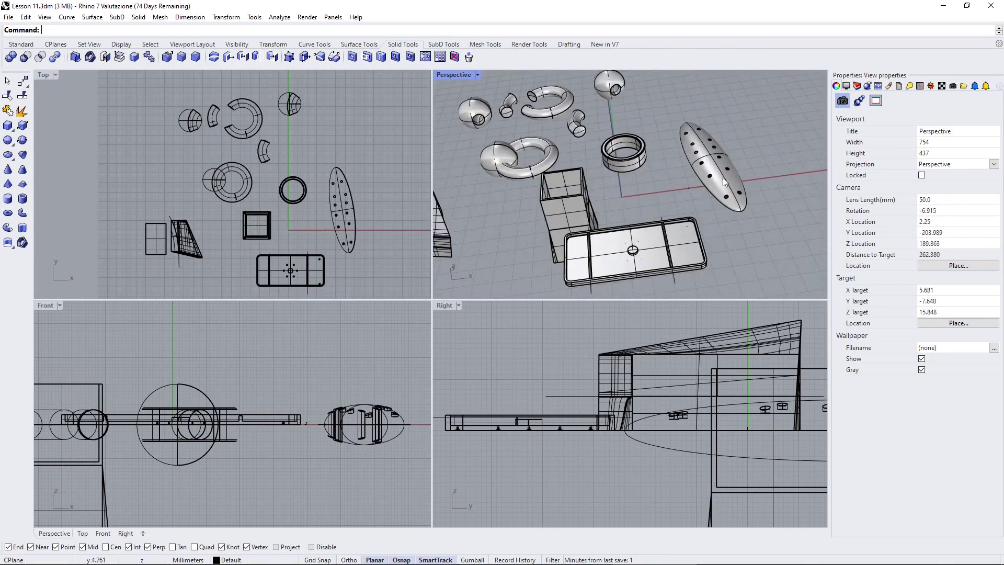
right_drag(703, 168, 689, 172)
scroll(688, 157, up, 4)
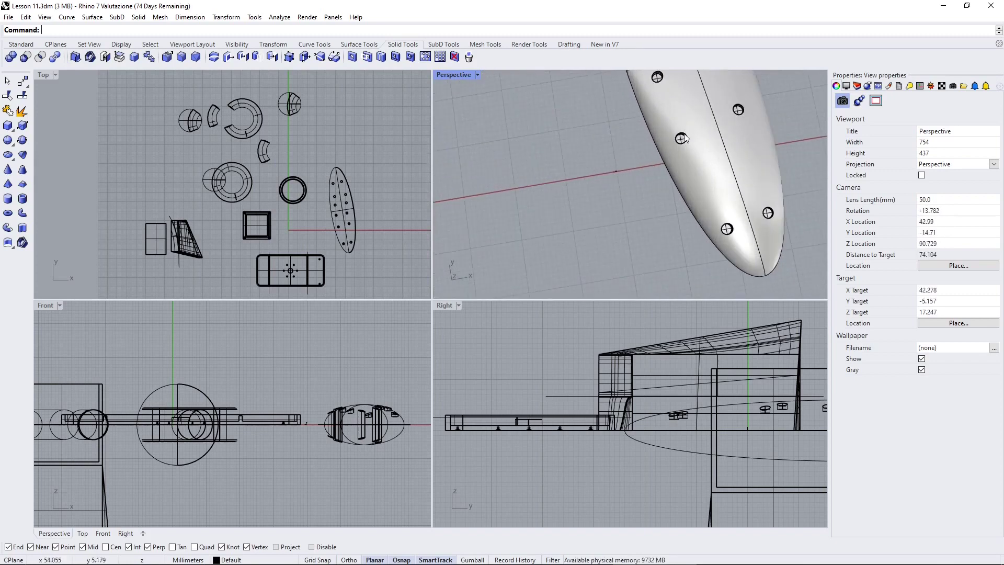
scroll(693, 166, down, 8)
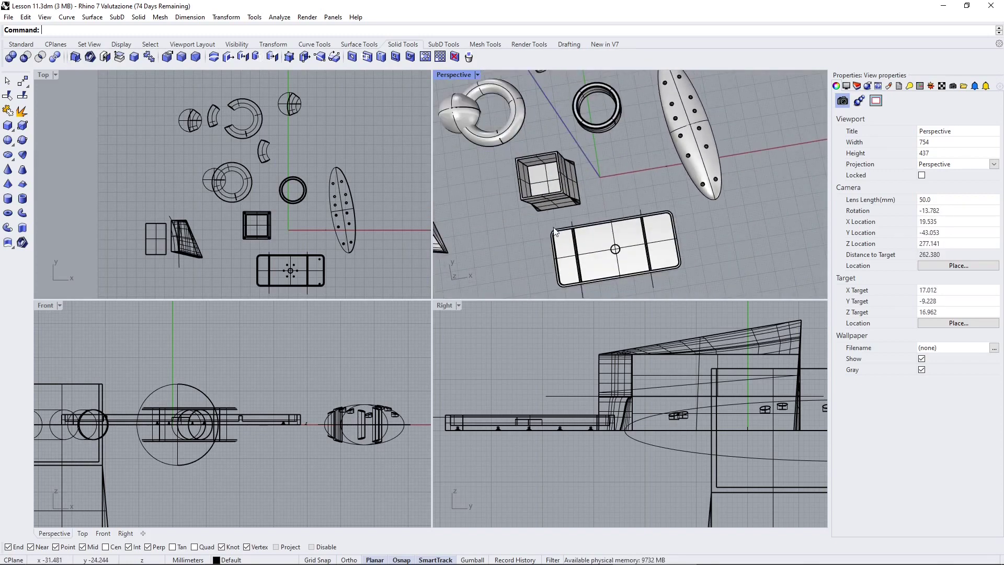
right_drag(548, 218, 604, 113)
scroll(677, 174, up, 6)
scroll(703, 175, up, 5)
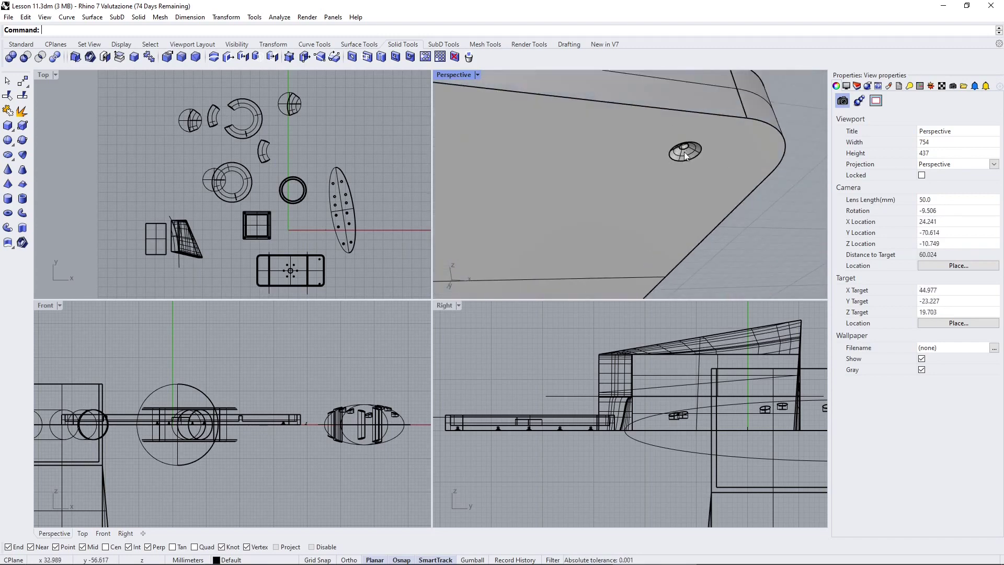
scroll(692, 165, down, 6)
right_drag(693, 165, 652, 190)
scroll(652, 190, down, 8)
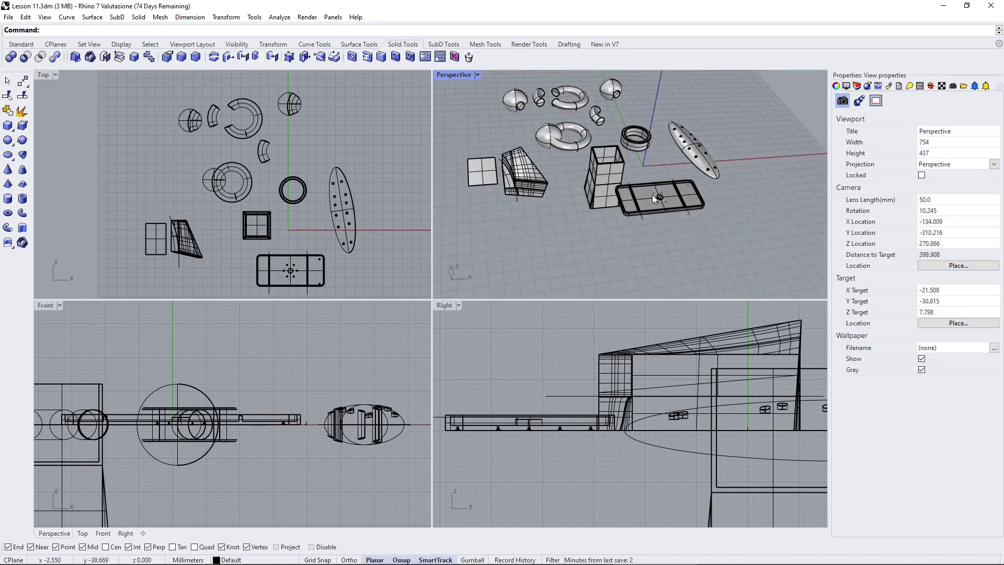
right_drag(522, 196, 510, 191)
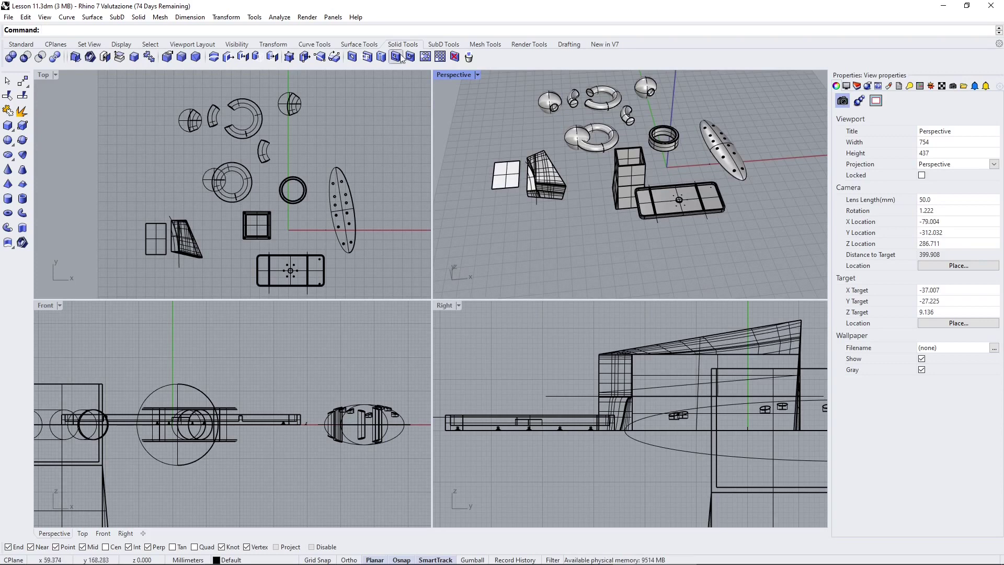
Draw a box from two base corners and a height on the empty grid beyond the cut sphere, and select it
click(10, 130)
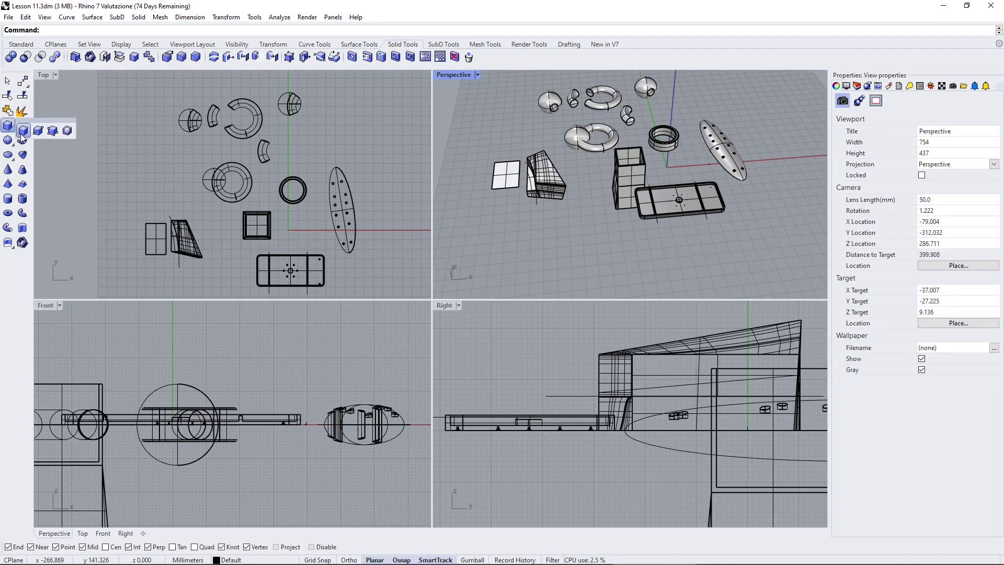
click(23, 131)
scroll(593, 189, up, 5)
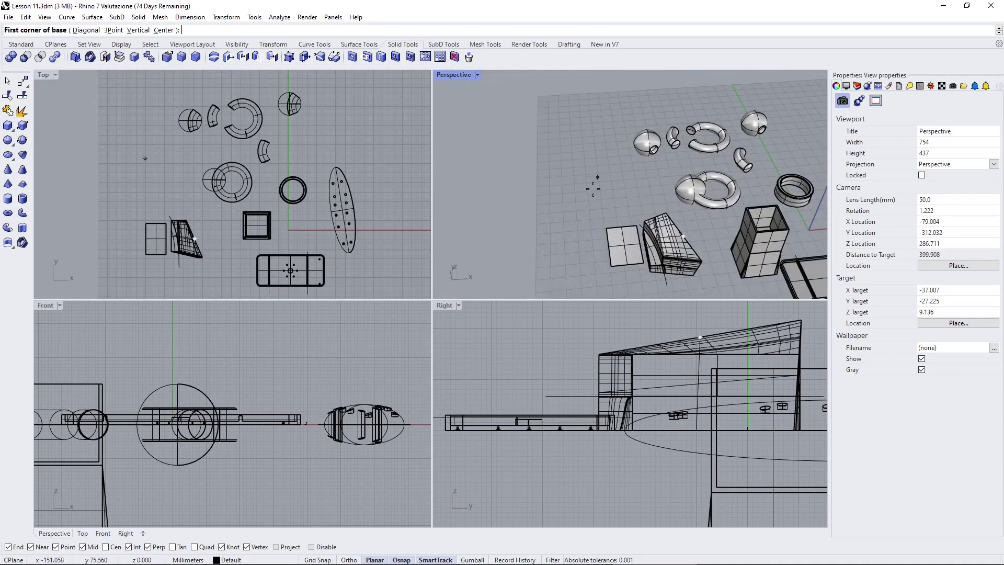
click(559, 168)
click(601, 204)
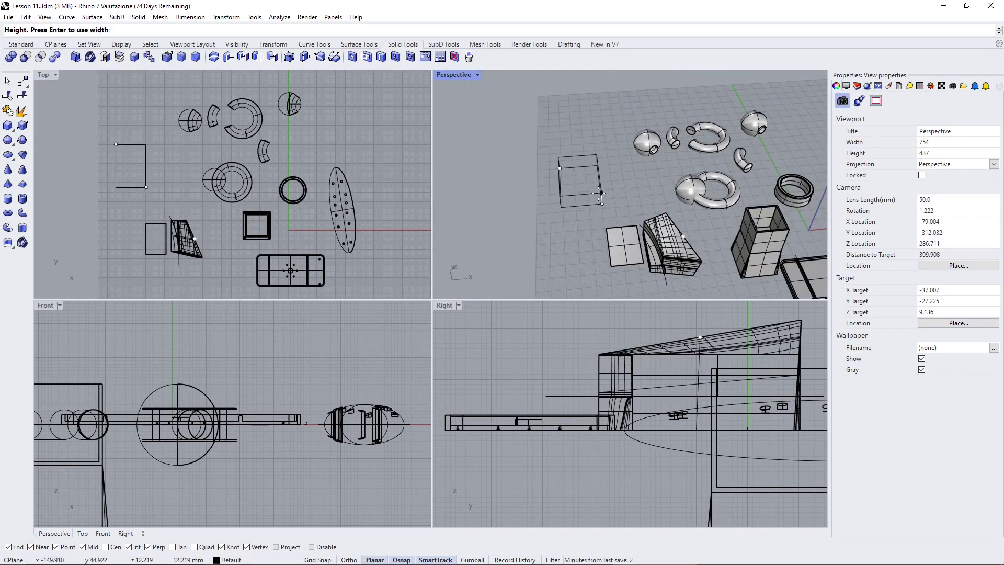
click(597, 173)
right_drag(576, 216, 539, 205)
scroll(576, 172, up, 3)
scroll(559, 188, up, 3)
click(548, 171)
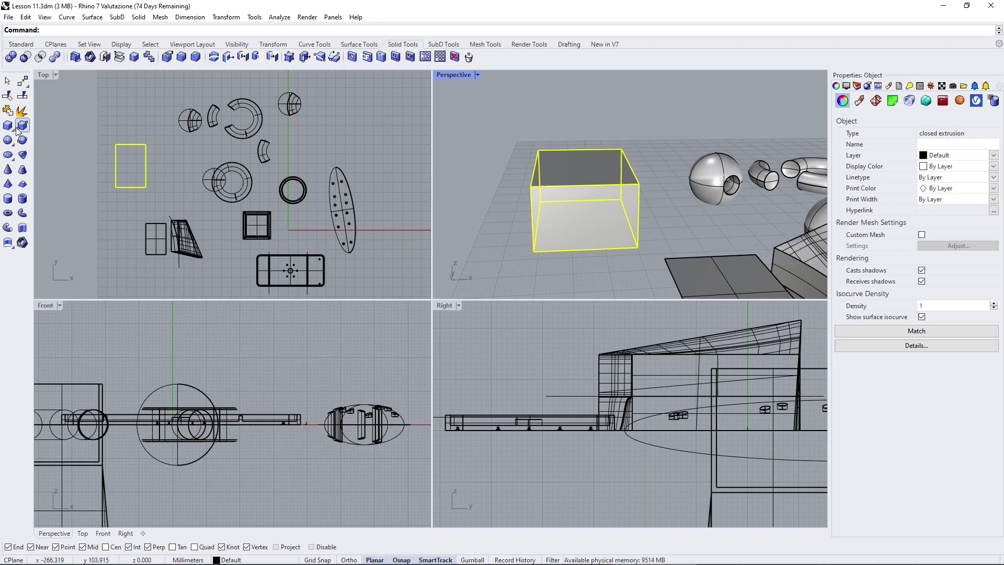
right_drag(574, 145, 551, 164)
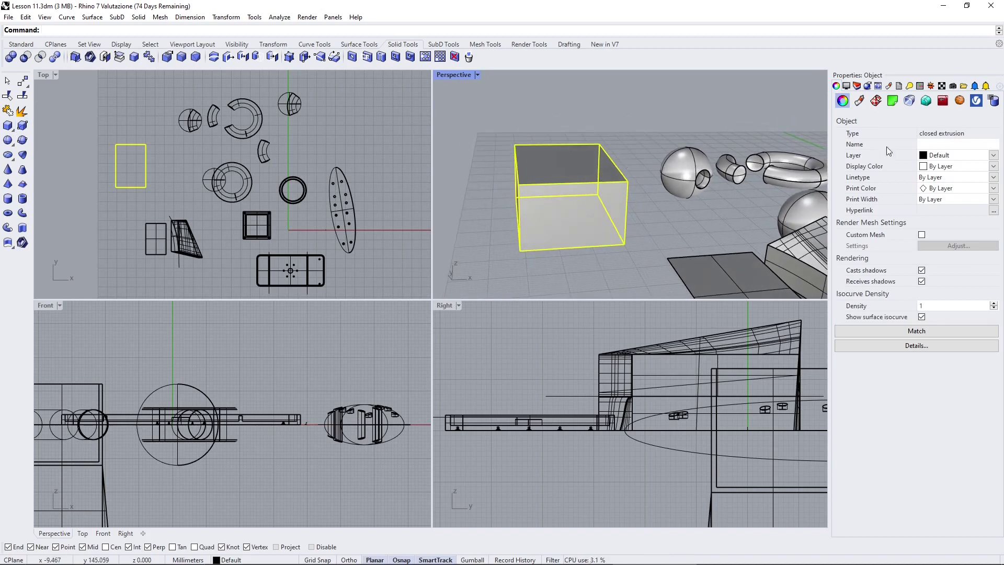
Explode the new box, select its separate faces one by one, and undo the explode
click(23, 112)
click(515, 126)
right_drag(523, 180, 544, 184)
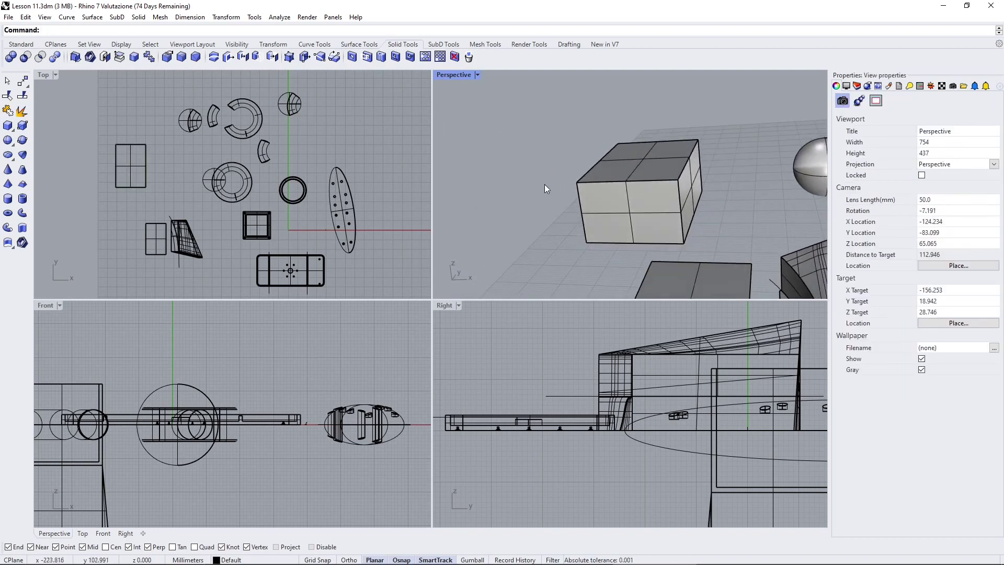
click(570, 163)
click(608, 230)
click(688, 190)
click(638, 162)
click(592, 158)
click(594, 222)
right_drag(591, 226, 669, 228)
scroll(669, 228, down, 3)
right_drag(469, 198, 560, 192)
key(ctrl+z)
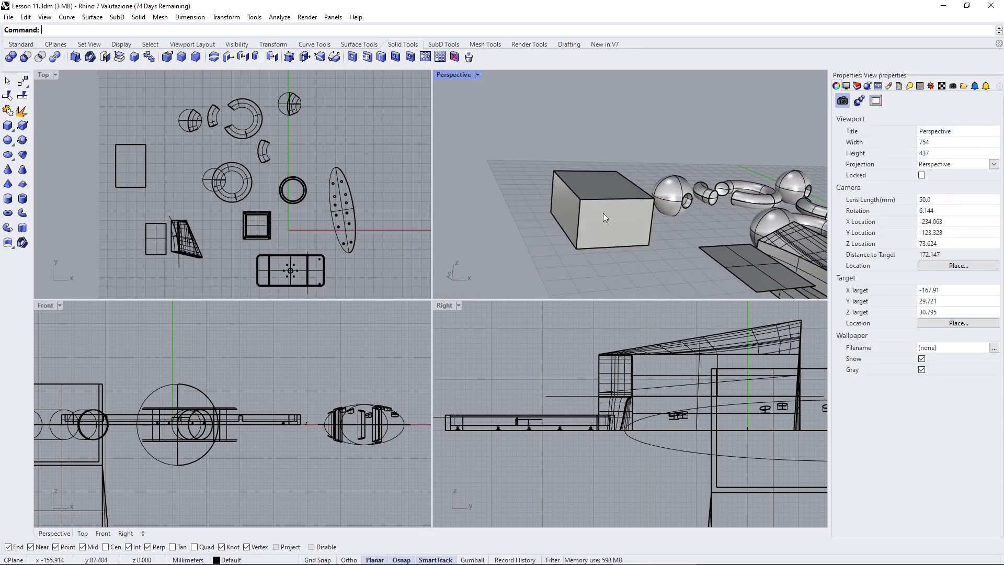
click(578, 196)
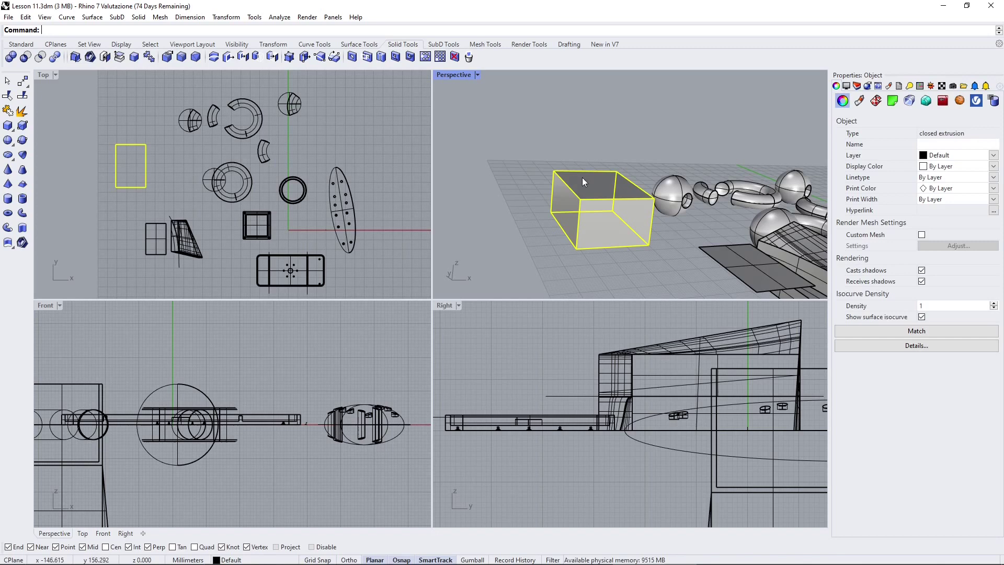
click(453, 45)
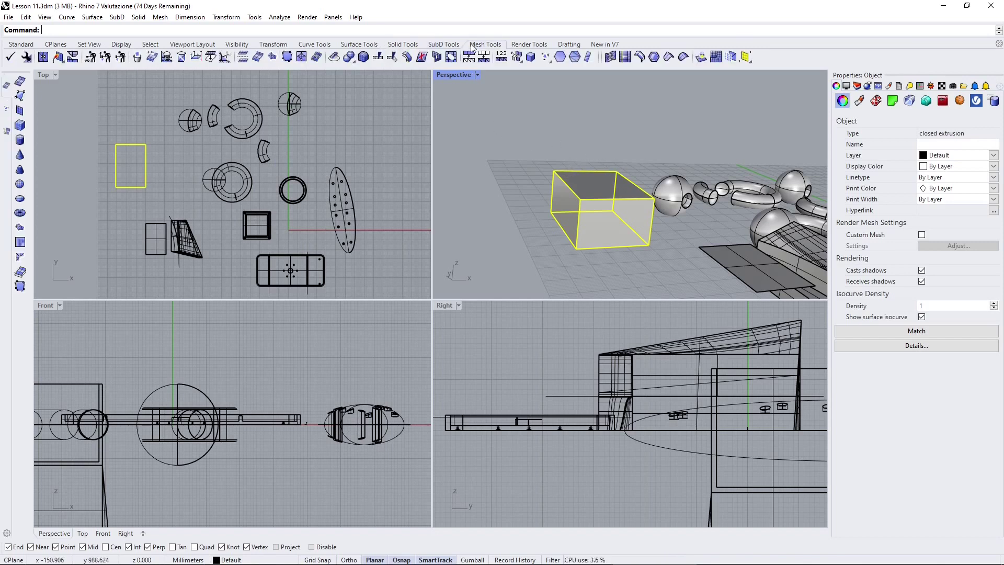
click(403, 44)
click(506, 149)
mouse_move(582, 171)
right_down()
mouse_move(534, 181)
mouse_move(612, 198)
mouse_move(592, 181)
right_up()
scroll(608, 213, up, 4)
shift+right_drag(592, 215, 583, 197)
scroll(601, 218, up, 2)
scroll(566, 193, down, 4)
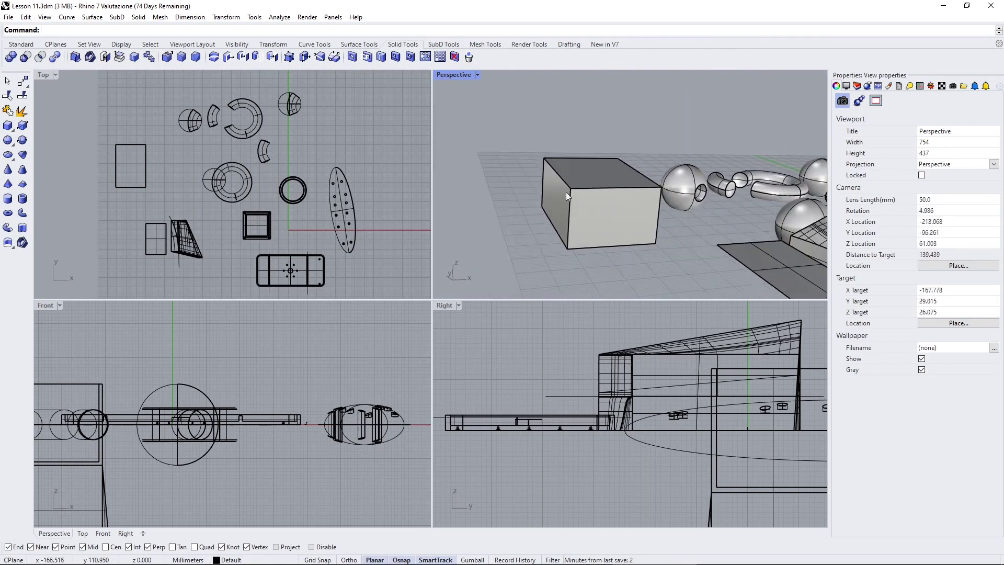
Create a bounding box around the perforated ellipsoid with World coordinate system, cumulative Yes and Solids output
click(12, 130)
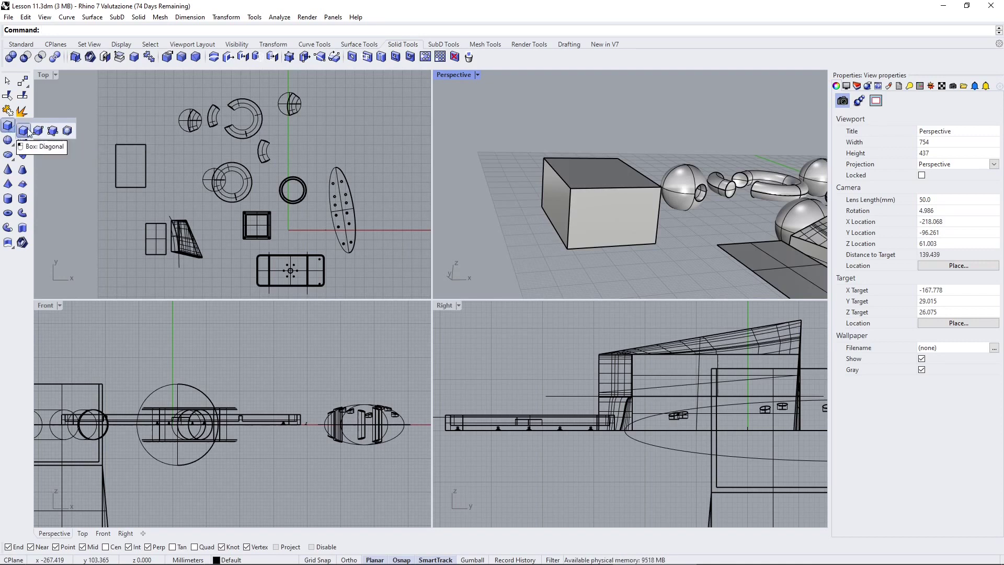
click(67, 131)
scroll(301, 122, down, 4)
scroll(478, 168, down, 3)
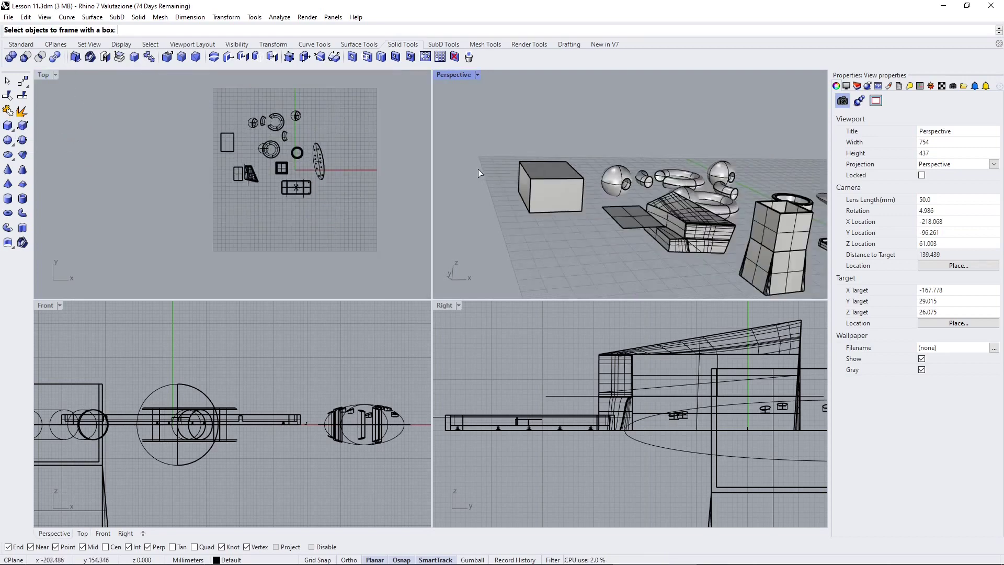
right_drag(478, 168, 639, 222)
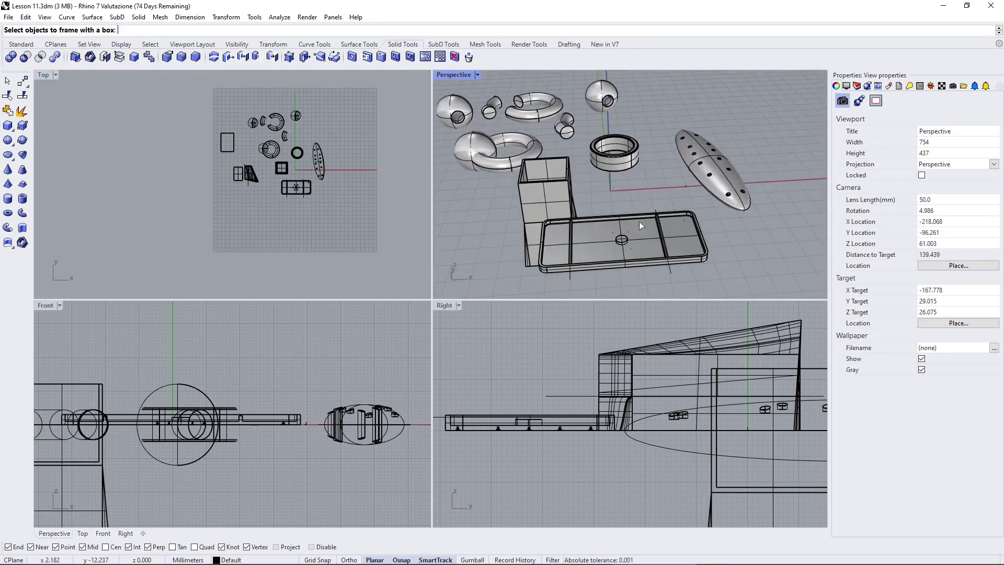
click(701, 162)
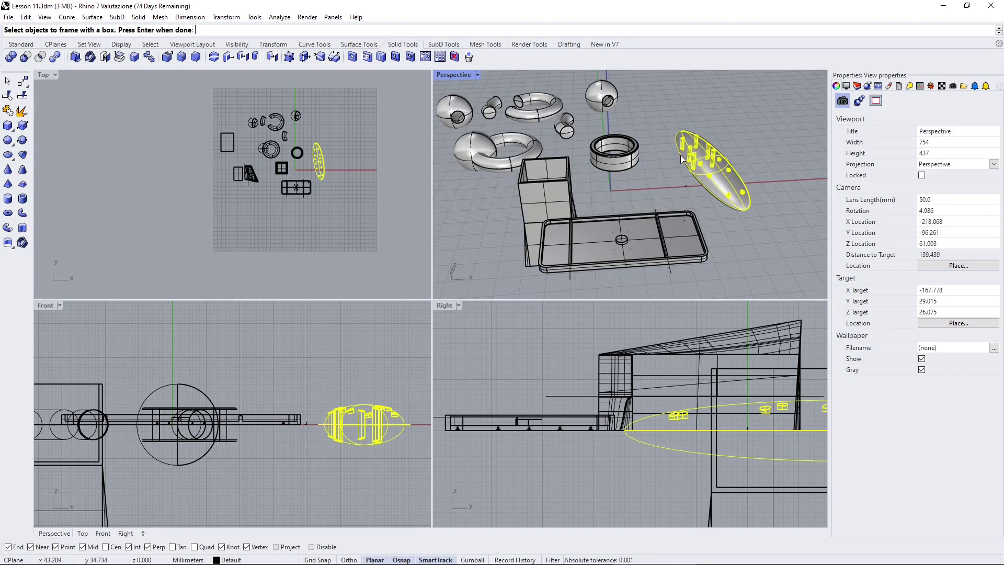
key(Return)
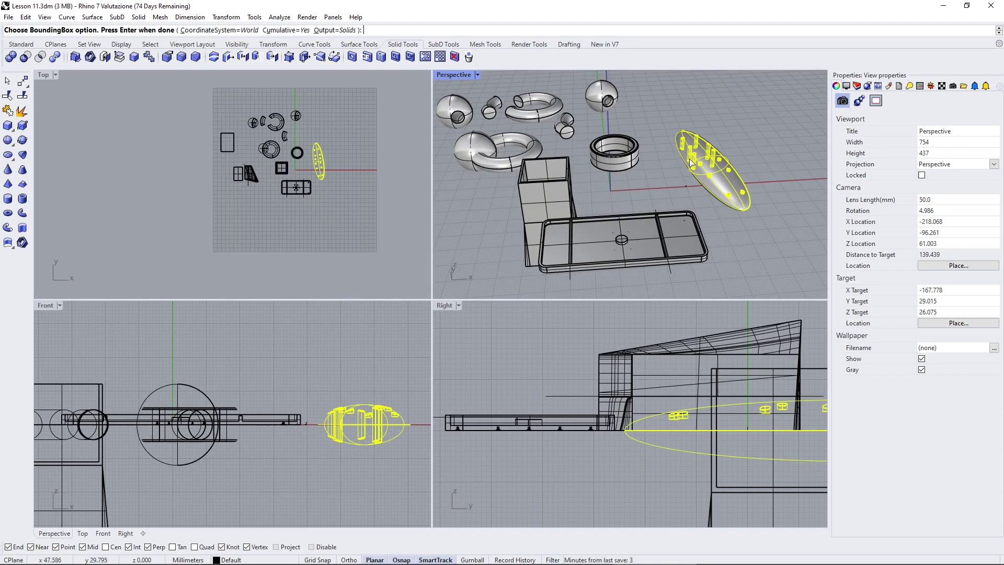
key(Return)
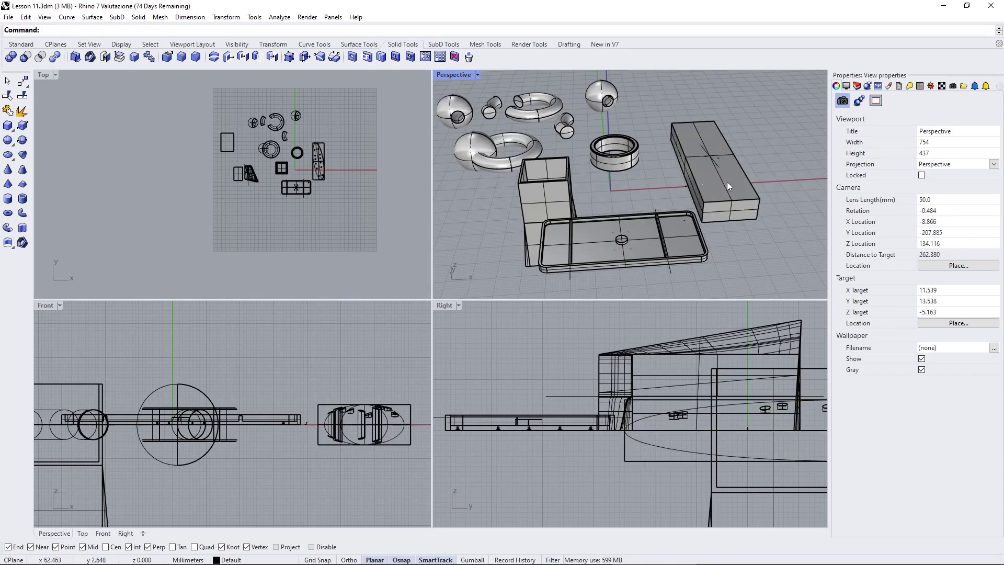
Move the bounding box in the Top view along positive X until it stands clear beside the ellipsoid
click(733, 193)
scroll(318, 158, up, 6)
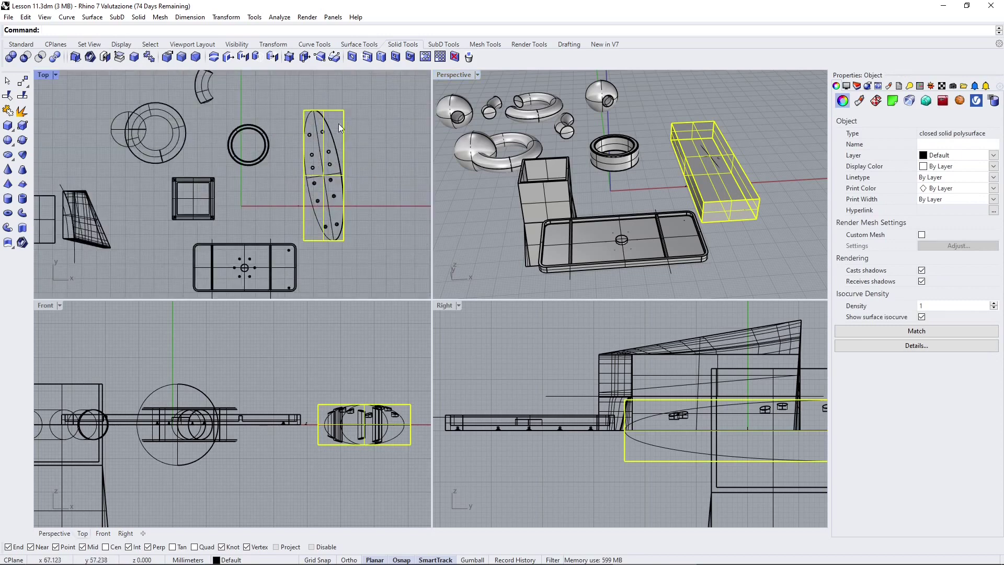
drag(345, 136, 406, 137)
click(375, 137)
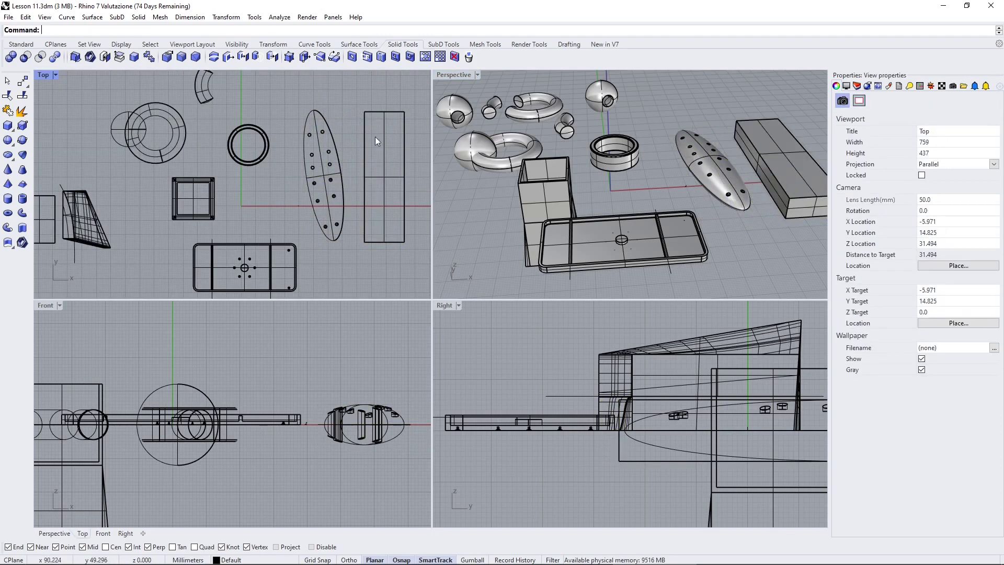
right_drag(654, 167, 676, 155)
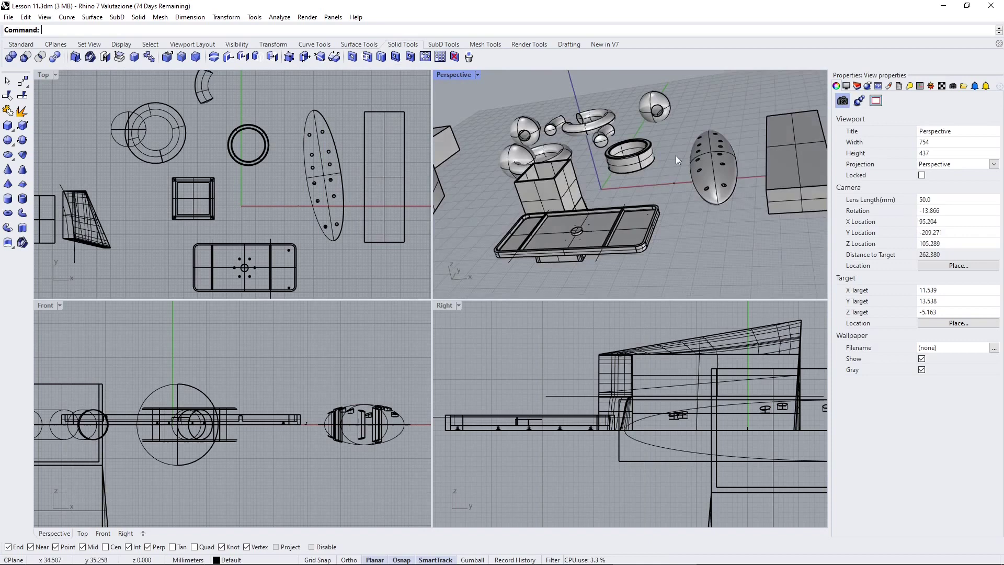
Draw a sphere through four points in the Top view, between the torus, the square tube and the ring
scroll(678, 156, down, 4)
scroll(509, 229, up, 2)
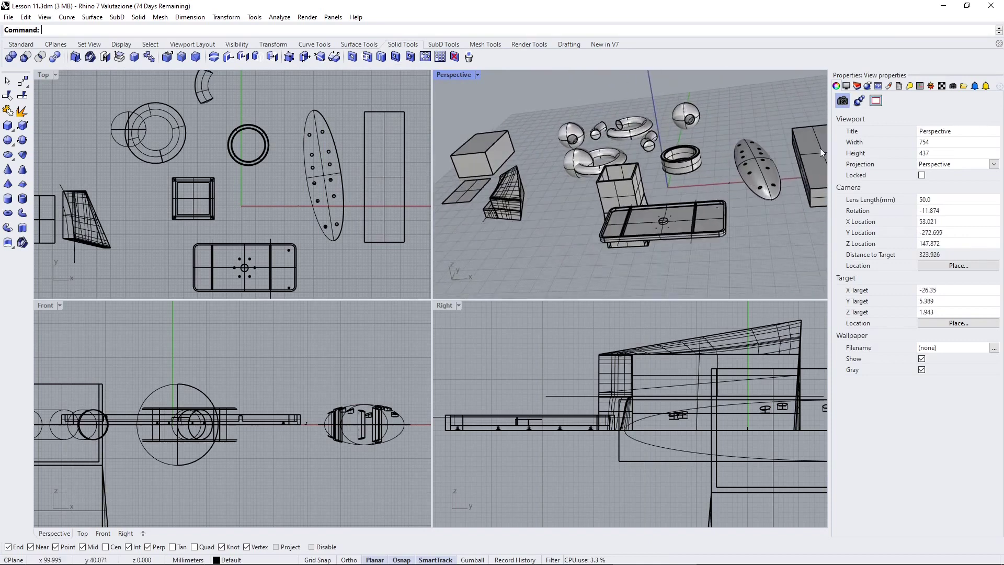
right_drag(802, 136, 678, 235)
right_drag(445, 199, 549, 221)
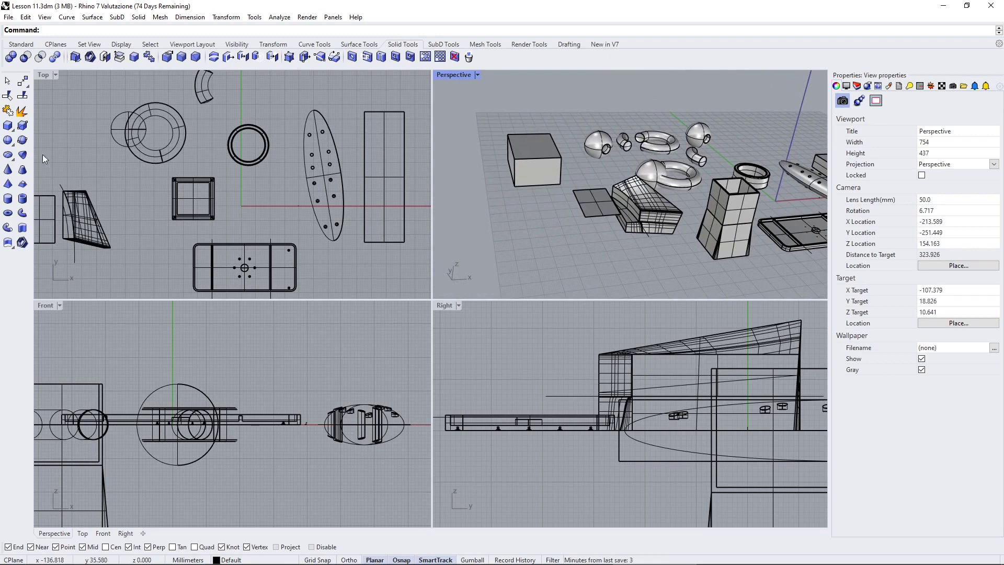
click(12, 143)
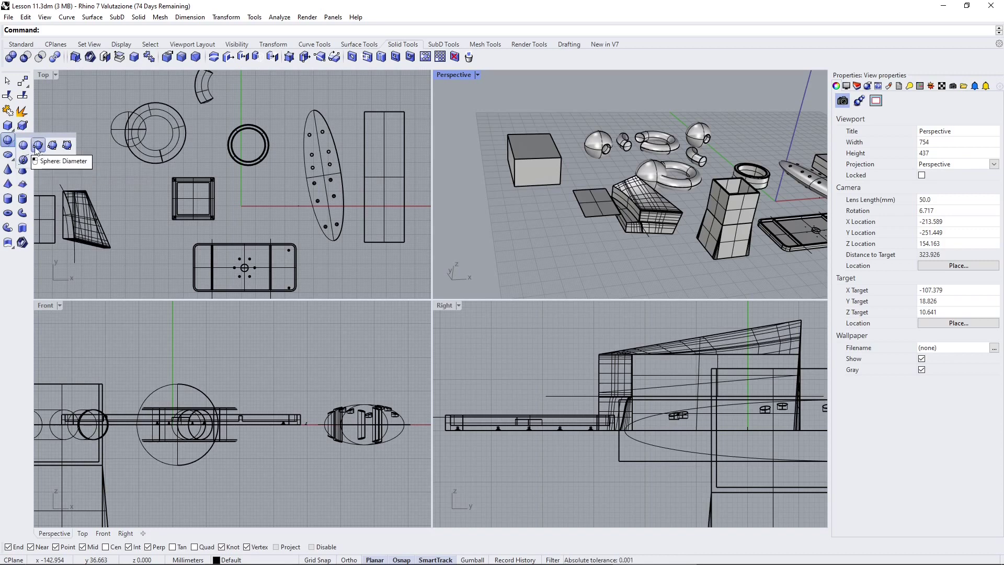
click(67, 146)
scroll(170, 162, up, 4)
click(171, 156)
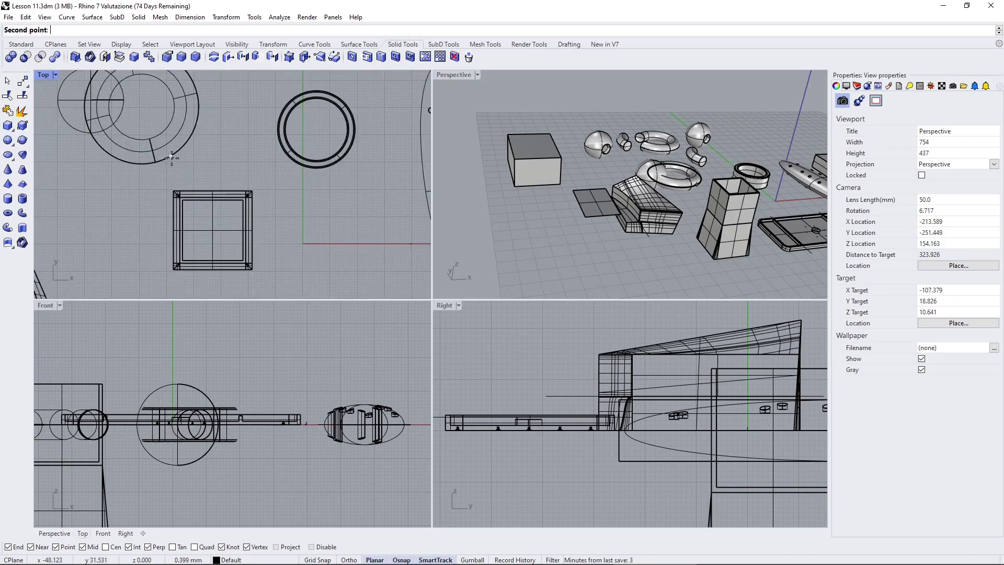
click(212, 191)
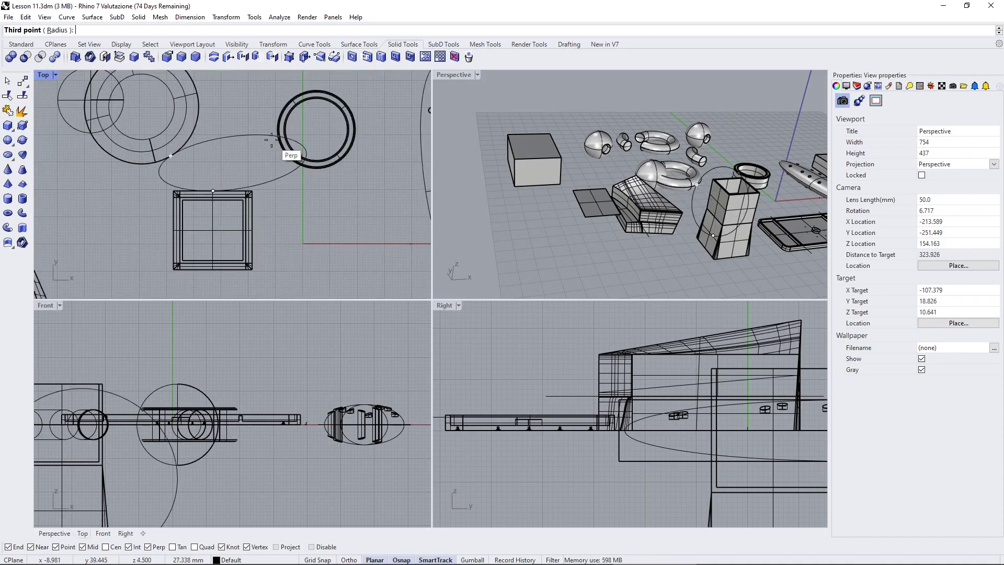
click(279, 137)
scroll(228, 155, down, 4)
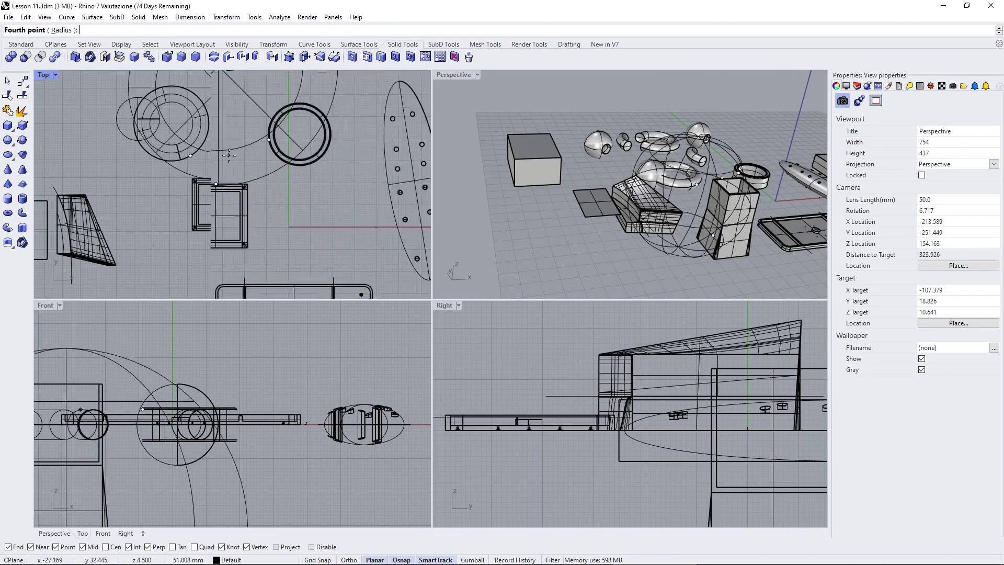
click(227, 85)
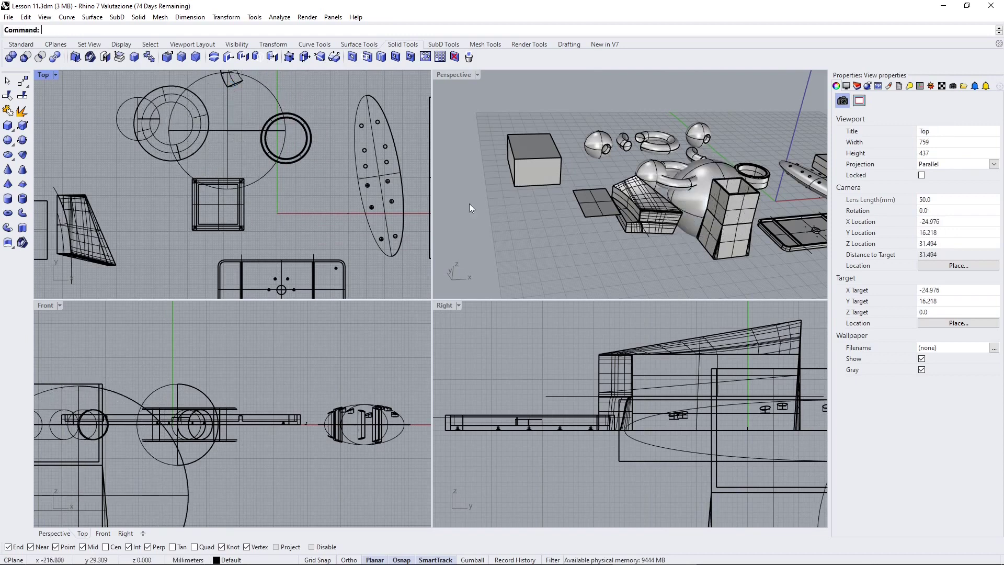
Select the new large sphere overlapping the square tube and delete it
right_drag(470, 208, 691, 194)
click(748, 168)
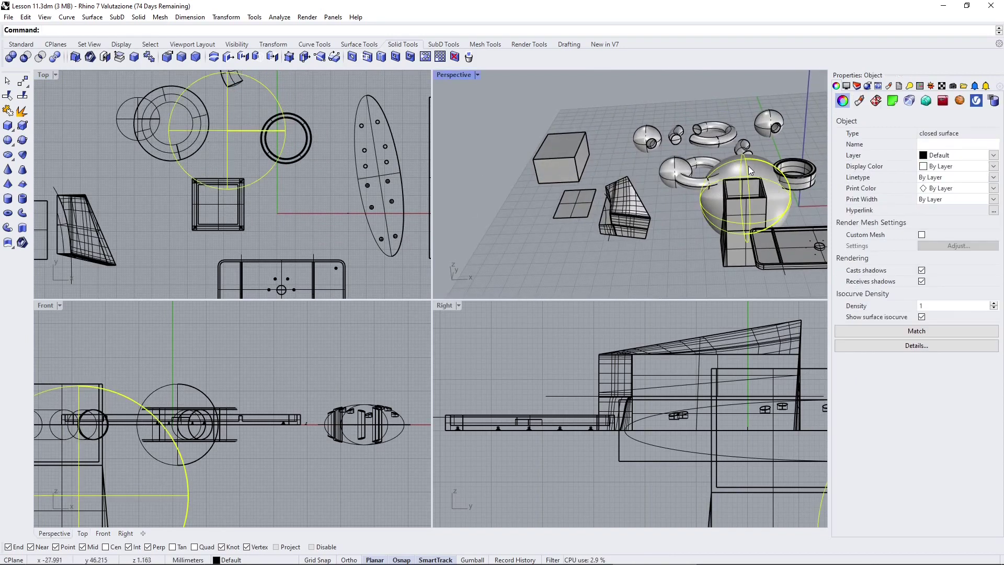
key(Delete)
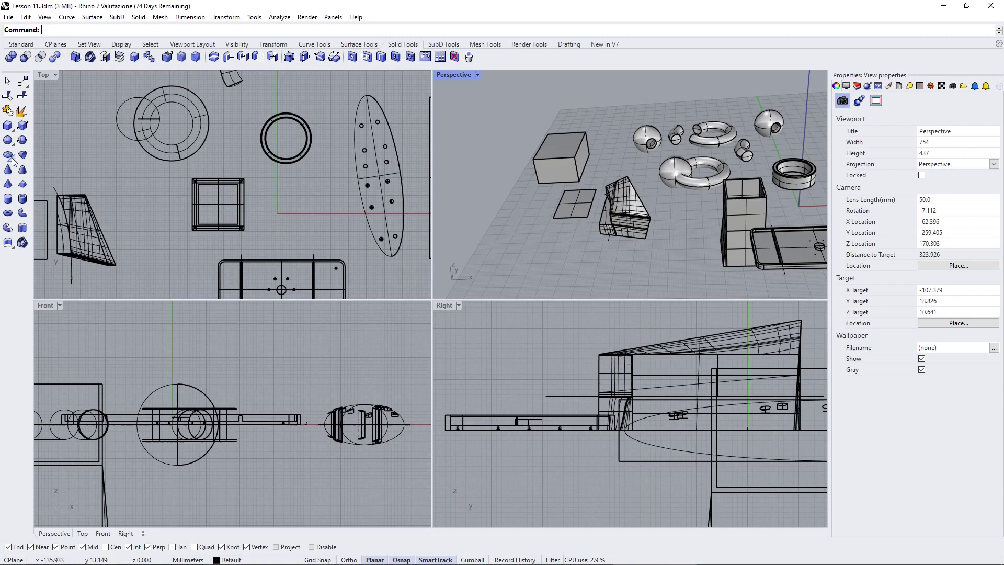
Draw an ellipsoid by diameter on the empty grid beyond the twisted solid, picking its three axes with the first along Y
click(14, 159)
click(14, 159)
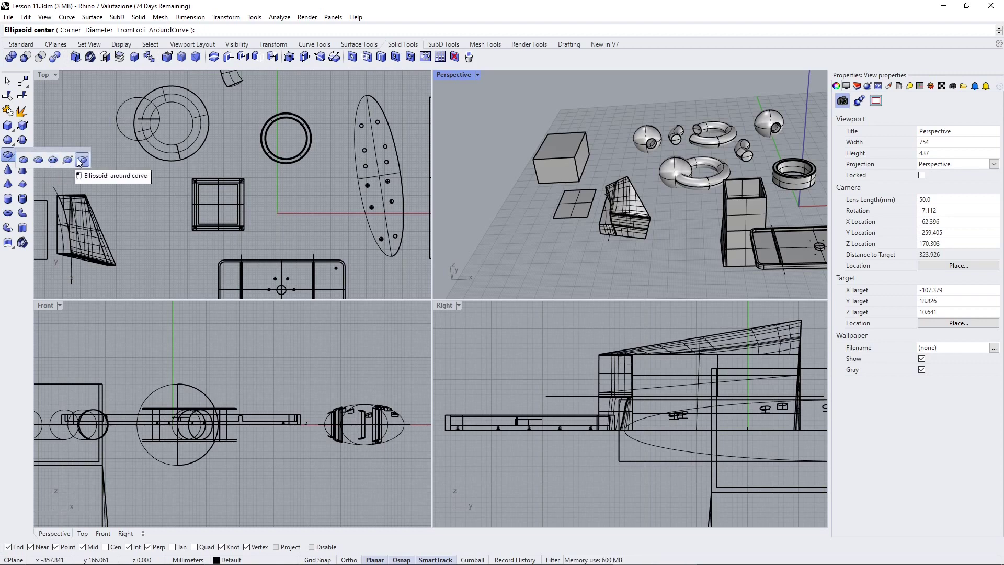
click(38, 159)
right_drag(120, 173, 180, 185)
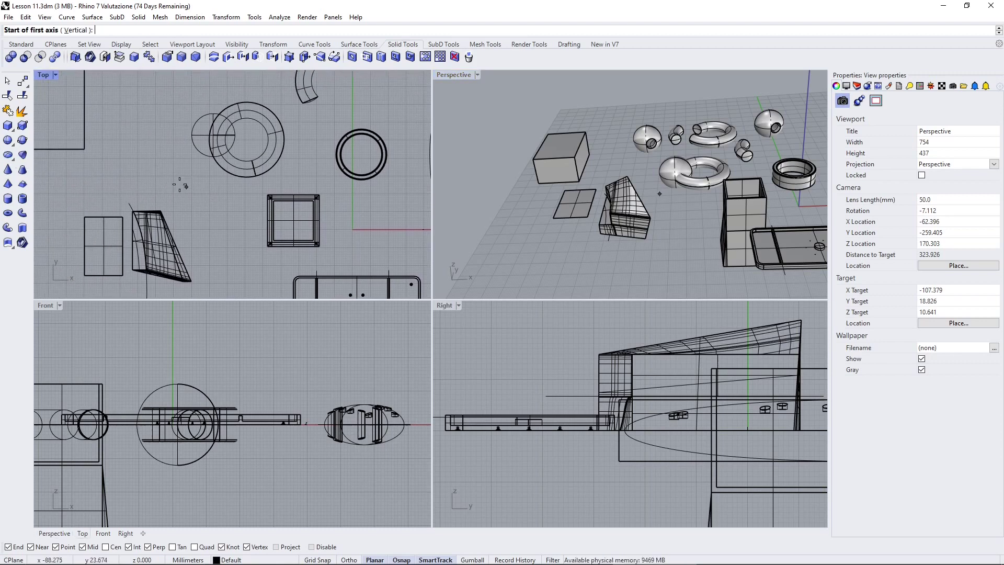
click(136, 108)
click(136, 181)
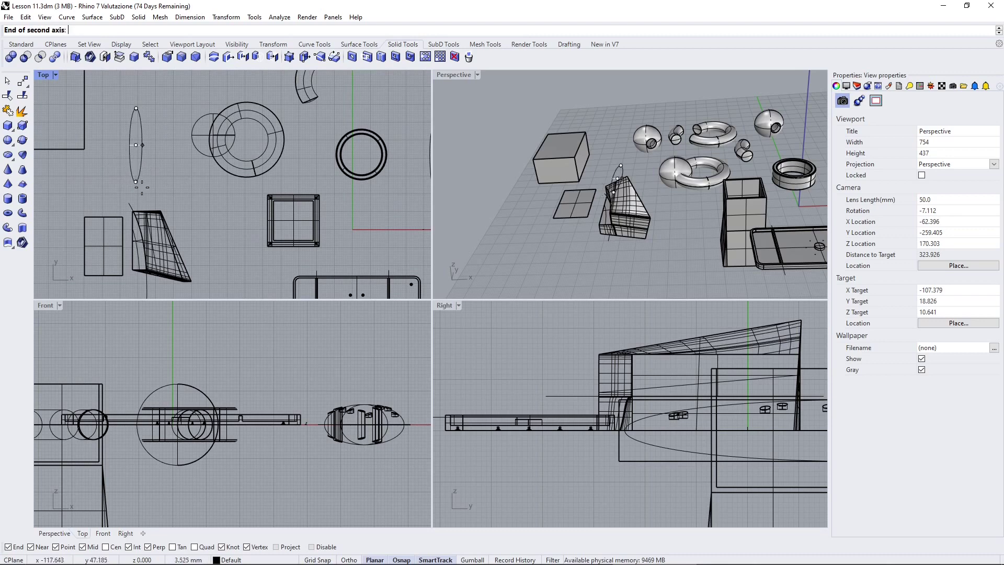
click(150, 192)
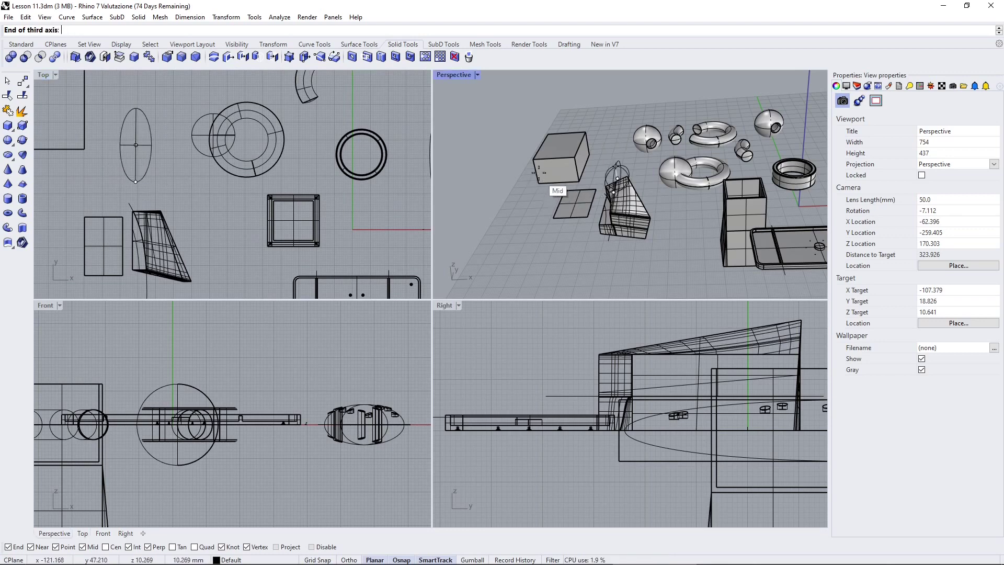
scroll(624, 151, up, 6)
click(619, 176)
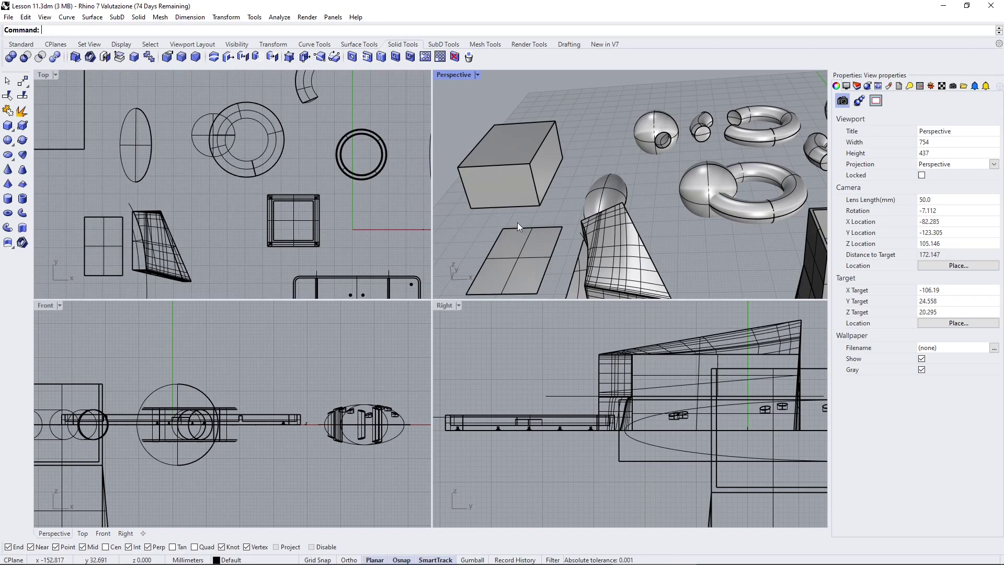
Draw the base of a solid vertical tube centred at about x 26.5, y 95.8, beyond the existing ring, picking its two radii
click(21, 199)
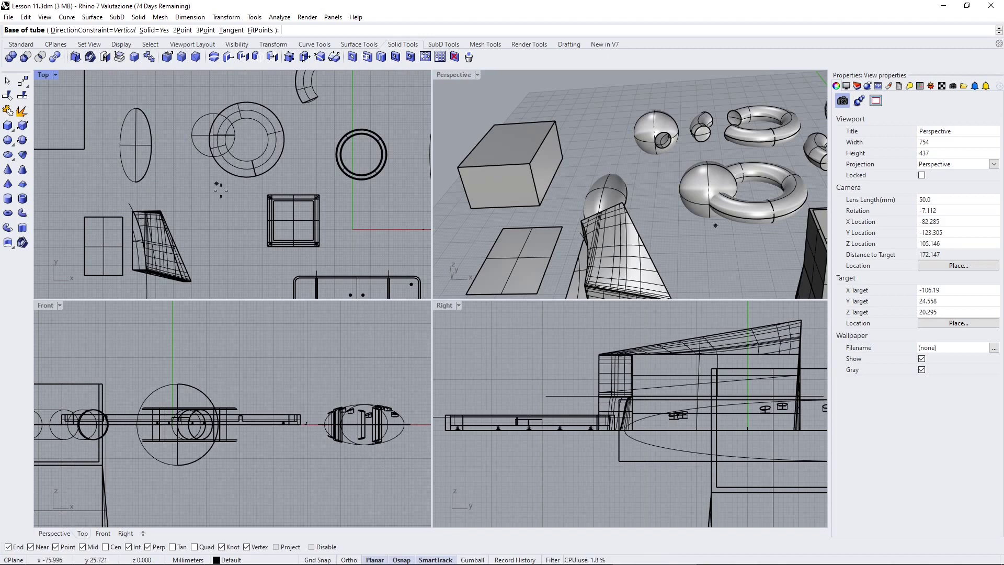
scroll(229, 215, down, 3)
scroll(296, 182, up, 2)
right_drag(704, 179, 540, 191)
scroll(742, 217, down, 5)
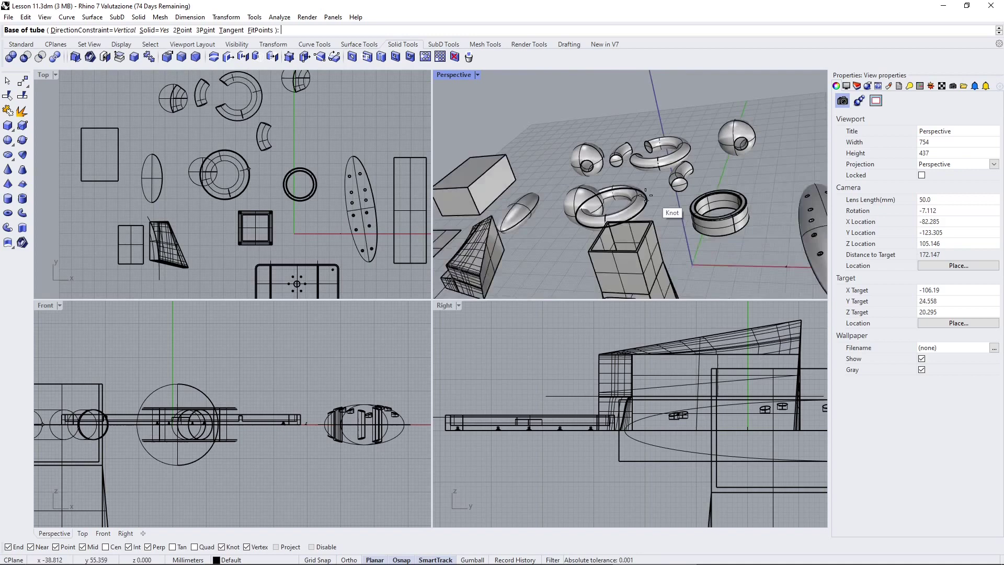
scroll(714, 225, up, 3)
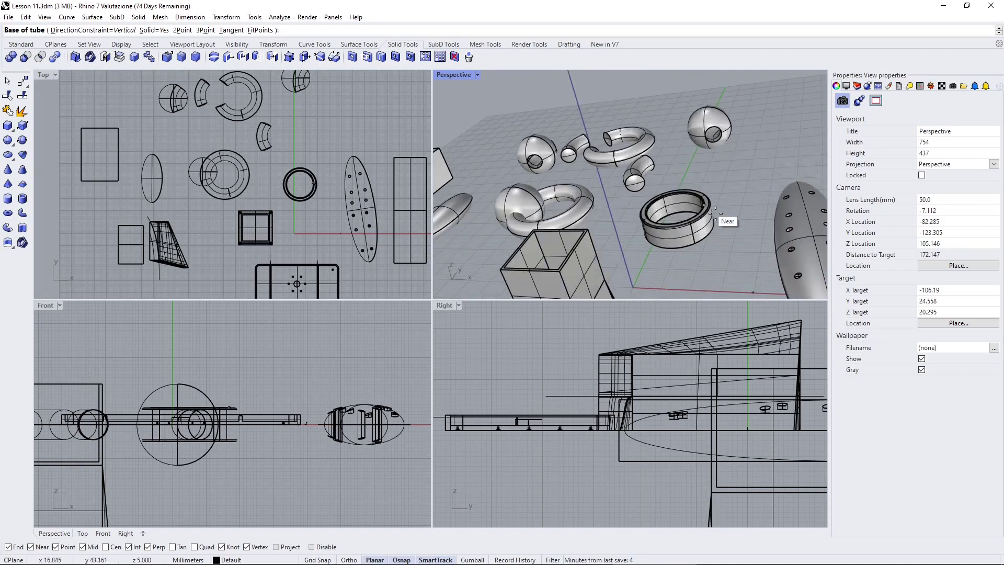
shift+right_drag(718, 241, 600, 212)
scroll(642, 134, up, 4)
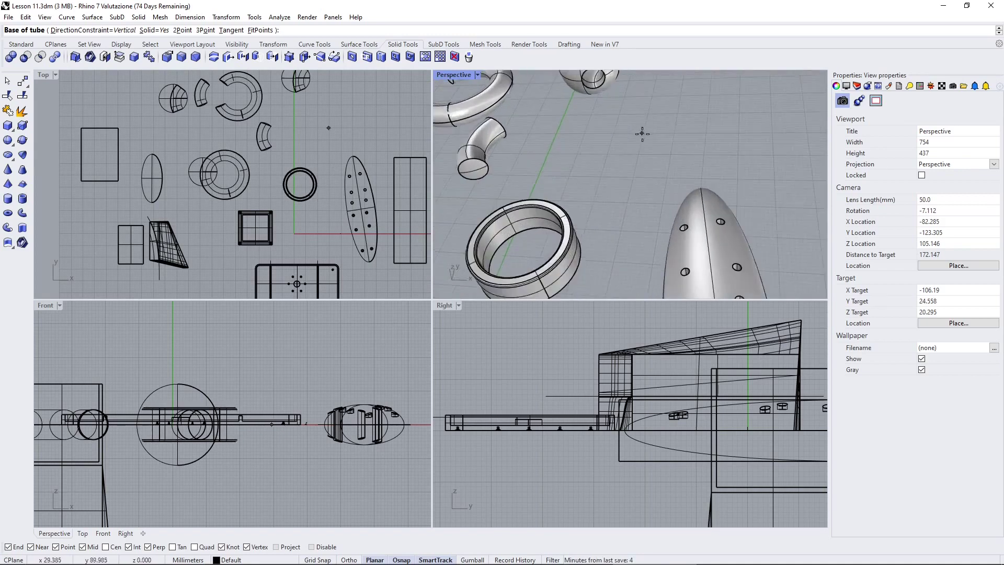
right_drag(641, 134, 641, 177)
scroll(631, 178, down, 4)
click(627, 132)
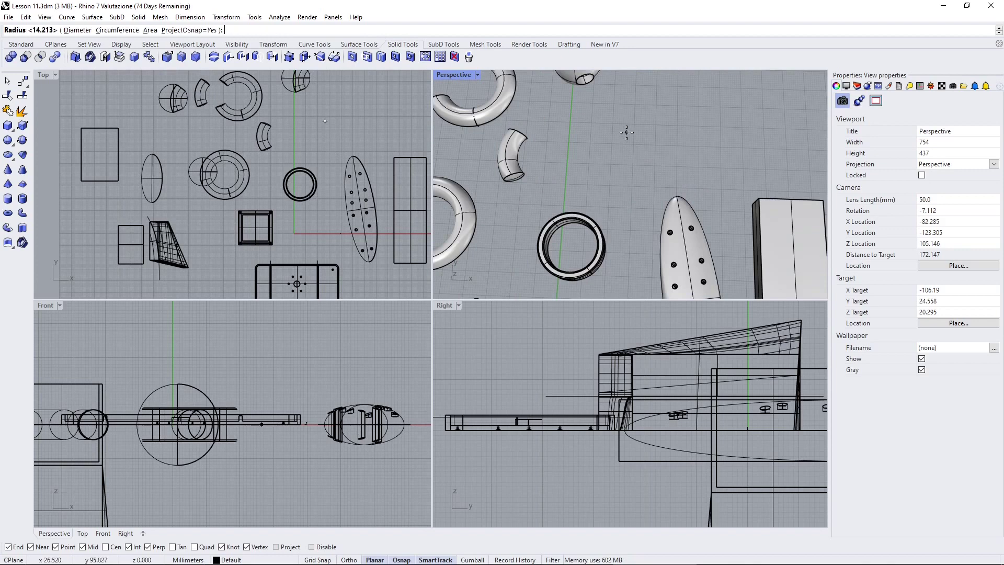
click(634, 159)
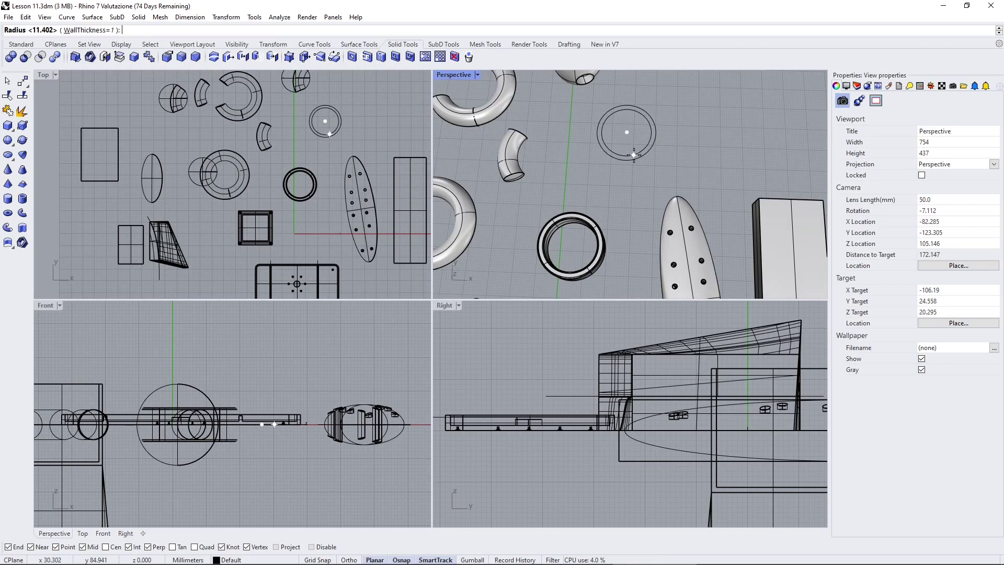
click(634, 155)
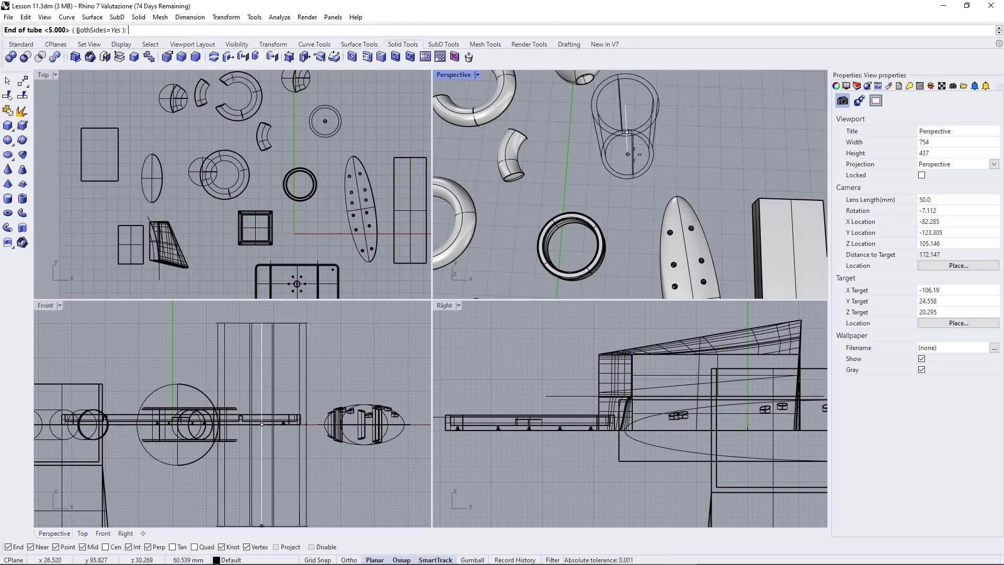
Extend the tube about 4 mm to both sides of its base, picking the end in the Front view
scroll(284, 400, up, 5)
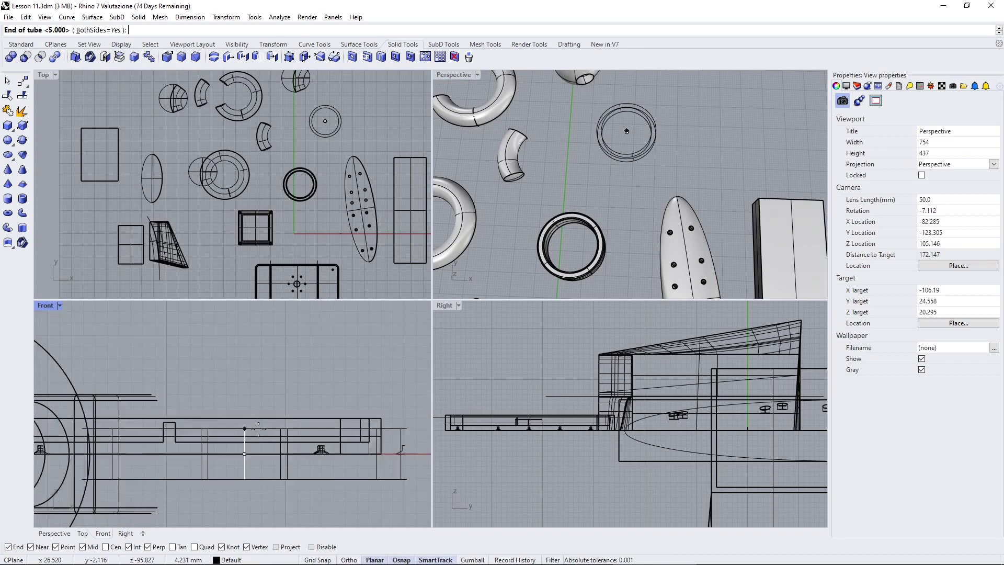
scroll(264, 444, up, 4)
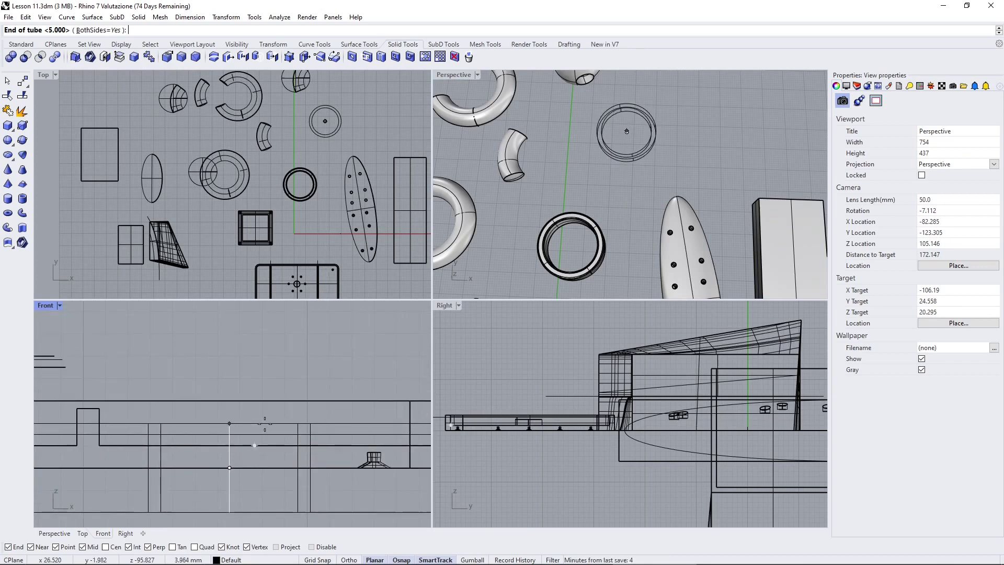
click(265, 423)
Start an edge fillet with radius 1 on the new tube and select all of its edges
right_drag(656, 190, 663, 168)
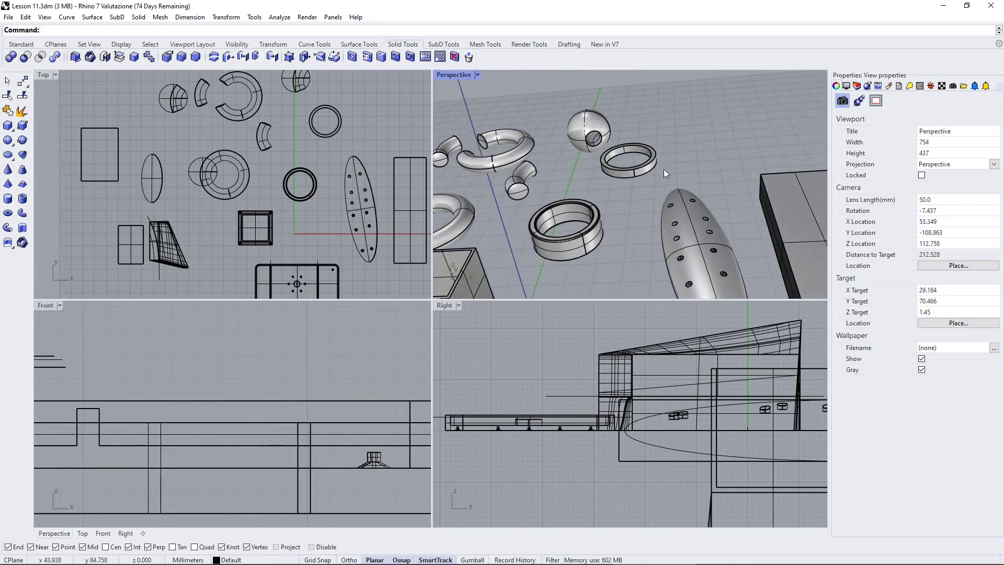
scroll(628, 171, up, 8)
click(629, 171)
right_drag(763, 124, 608, 262)
click(607, 198)
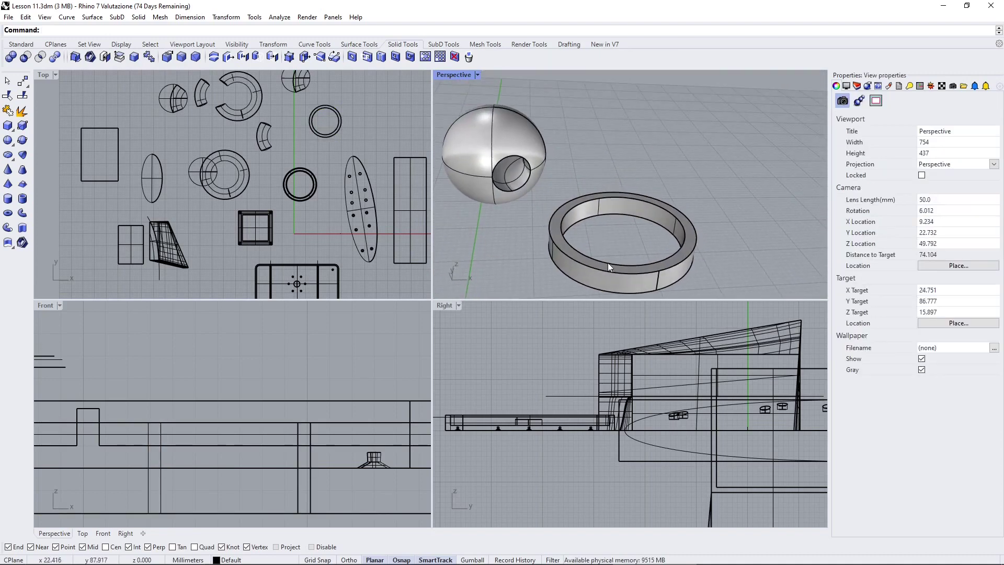
click(575, 258)
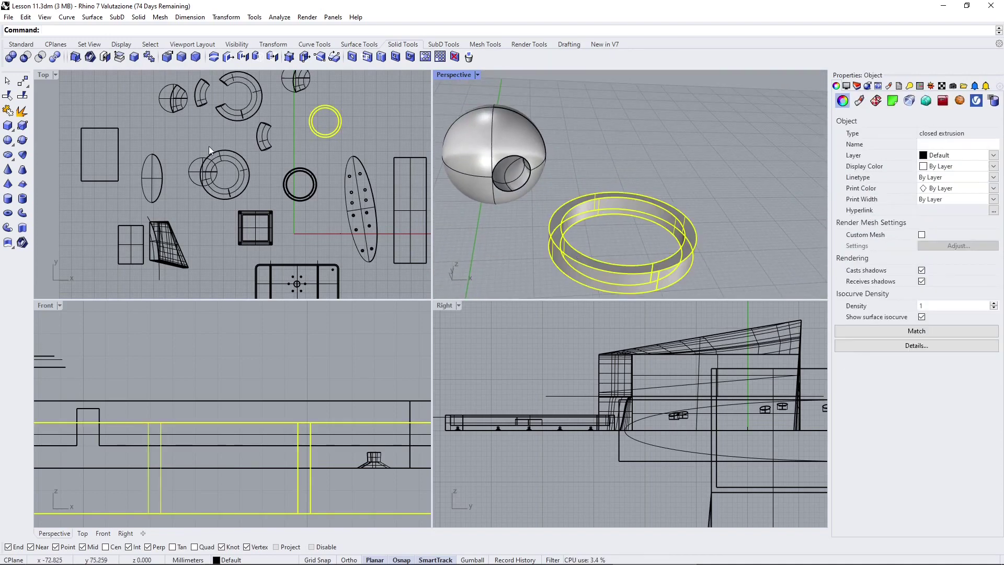
click(167, 57)
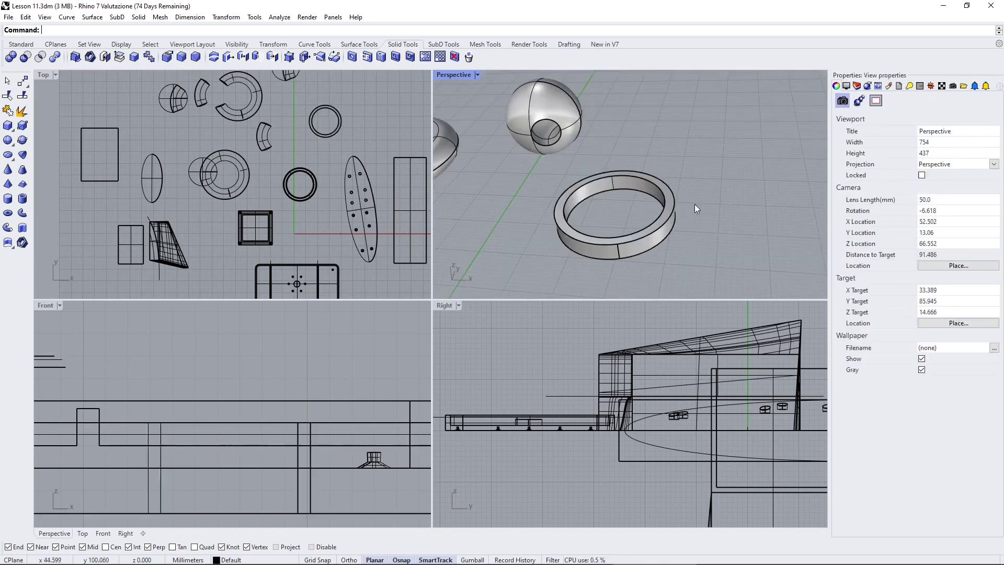
click(675, 210)
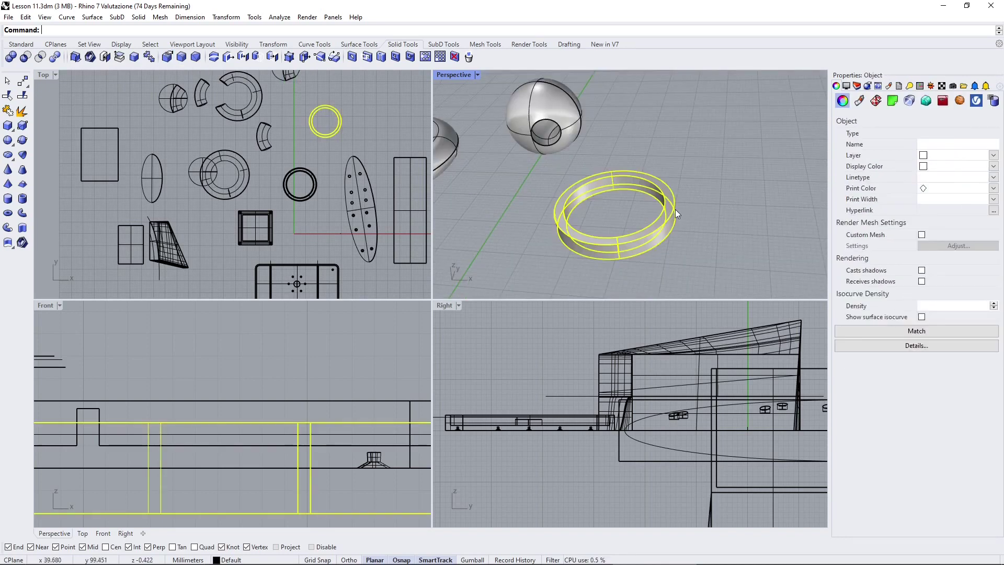
click(181, 56)
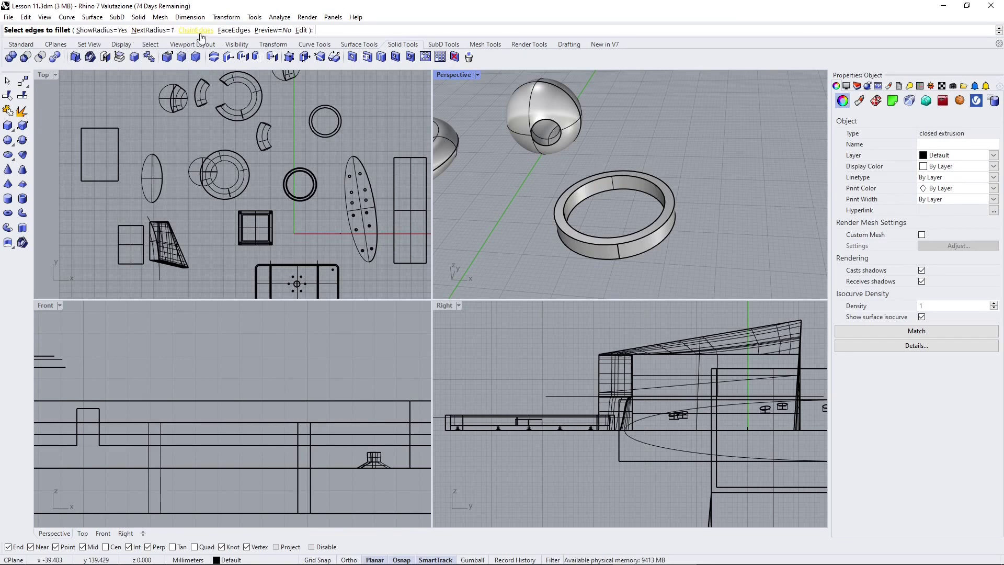
drag(516, 160, 734, 279)
Turn on the fillet preview and accept all the tube's selected edges for the radius 1 fillet
scroll(618, 245, up, 5)
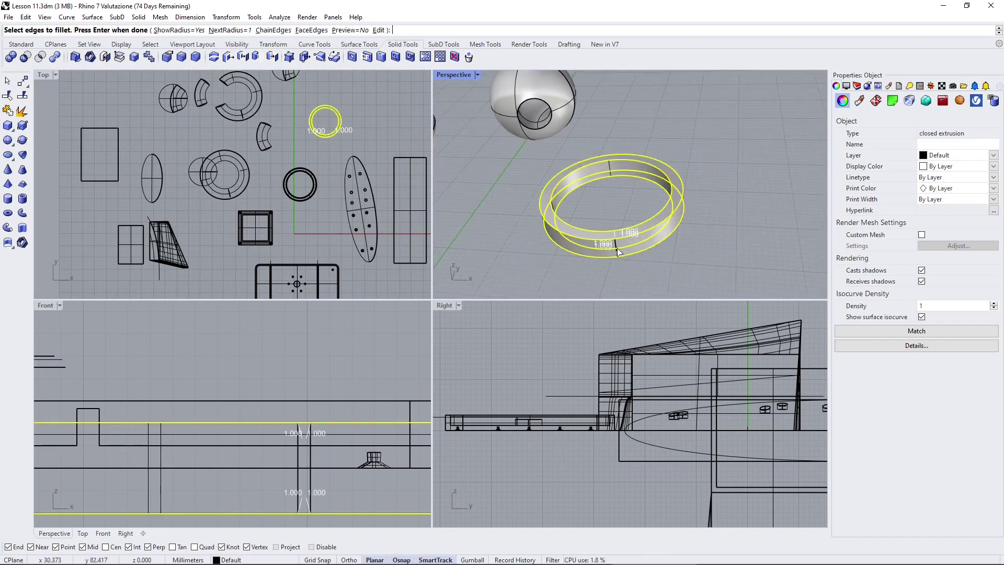
right_drag(615, 246, 623, 266)
scroll(624, 265, up, 6)
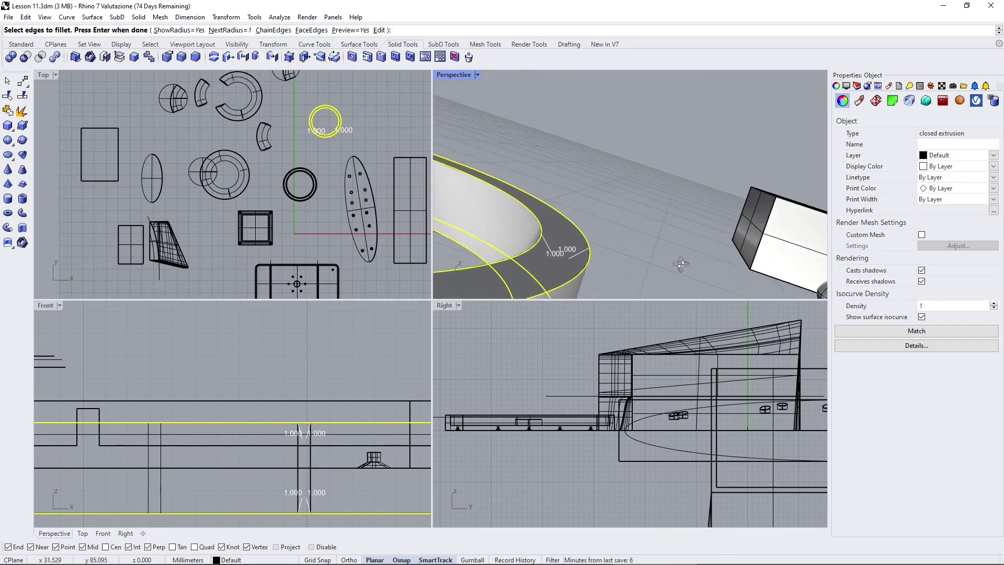
right_drag(557, 216, 568, 235)
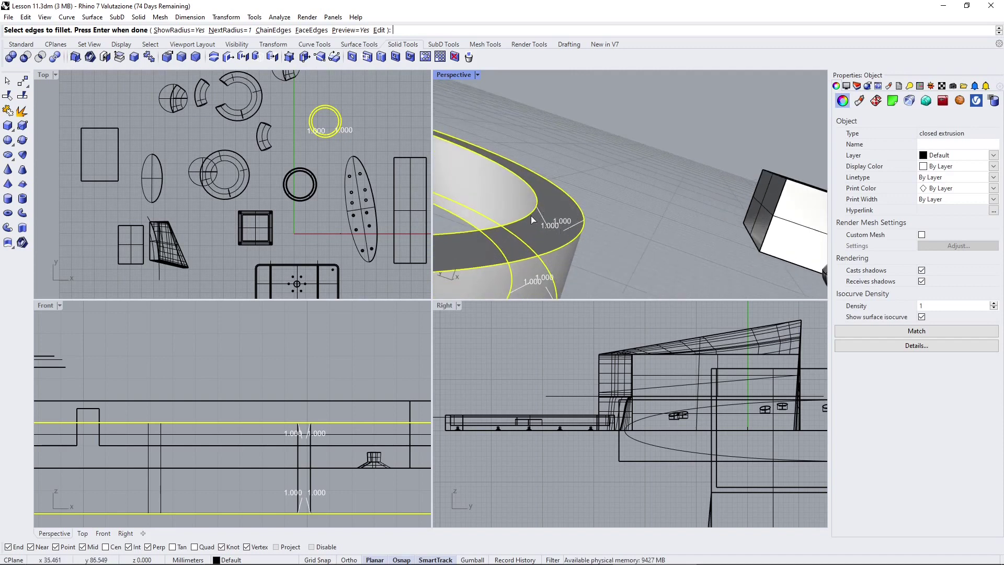
right_drag(558, 222, 577, 231)
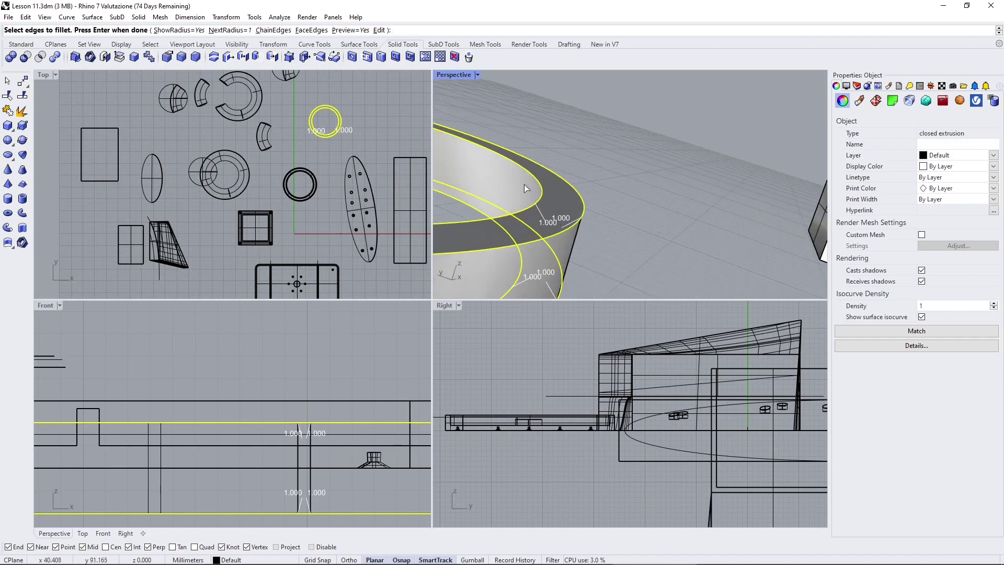
key(Return)
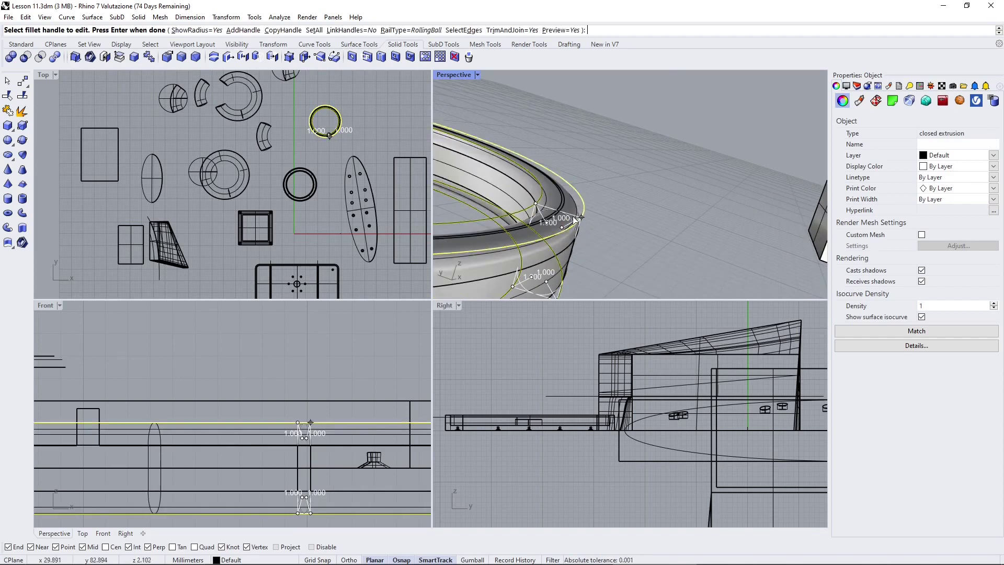
Inspect the previewed fillets on the tube up close and apply them with radius 1
right_drag(562, 229, 687, 186)
scroll(627, 193, up, 4)
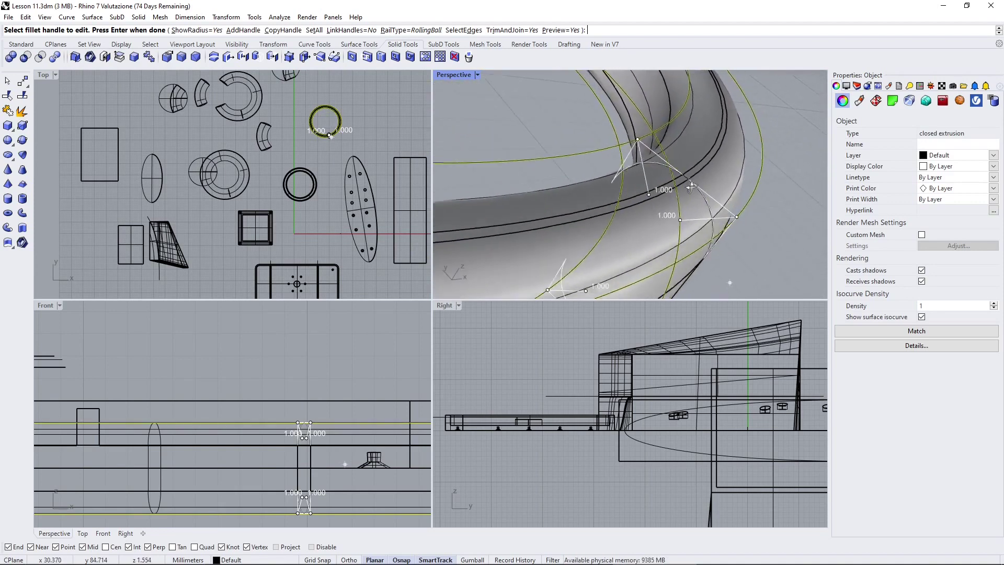
scroll(688, 185, up, 4)
scroll(695, 185, down, 6)
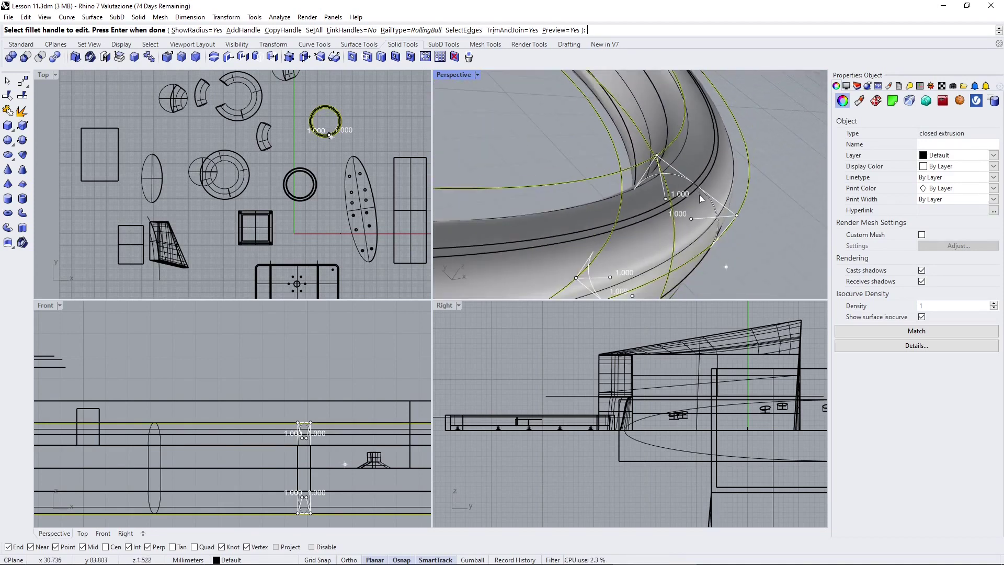
scroll(700, 183, down, 5)
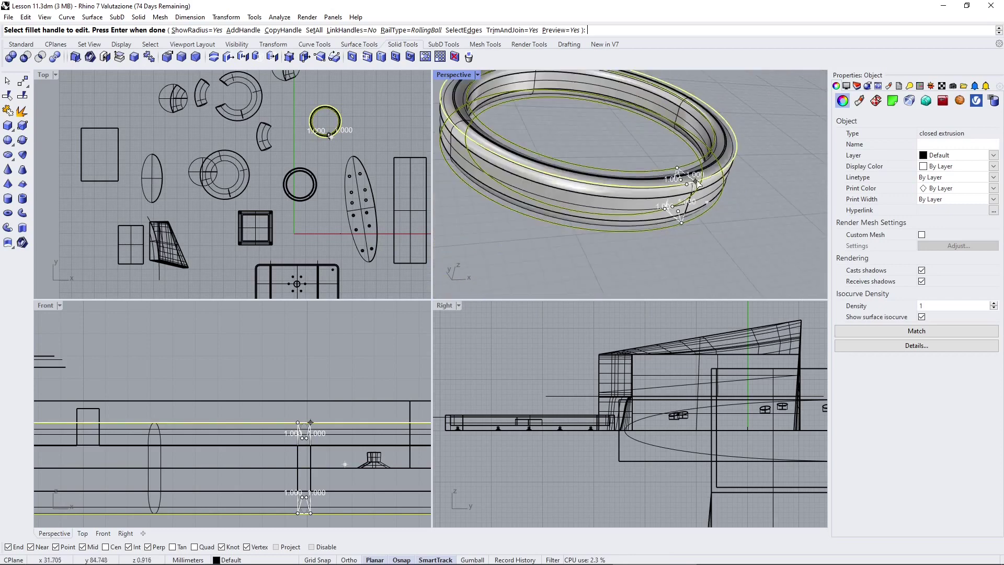
key(Return)
right_drag(684, 215, 659, 230)
scroll(644, 219, down, 19)
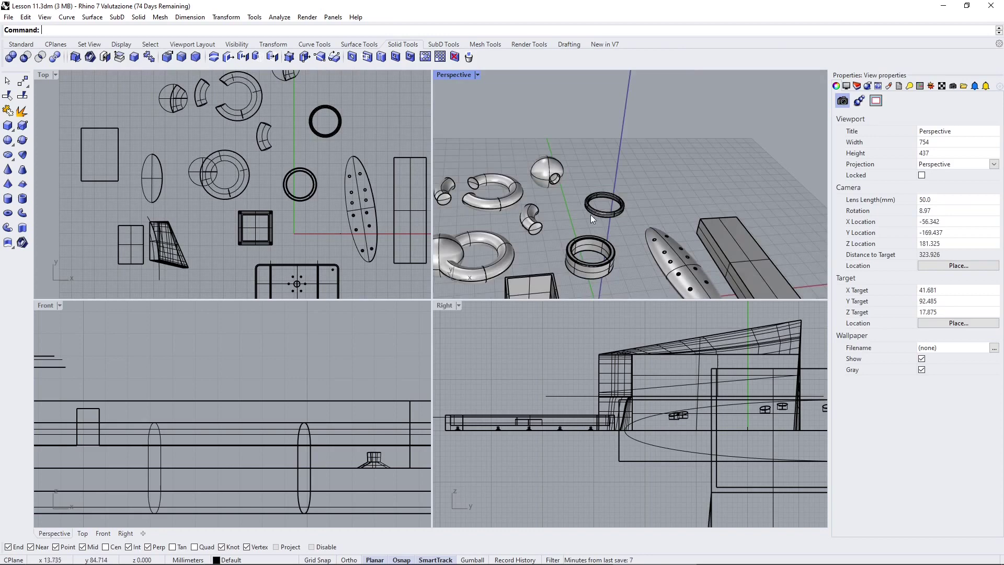
Edit the existing edge fillets of the new tube, setting the radius of all handles to 0.5
scroll(596, 219, up, 3)
scroll(598, 194, up, 6)
click(635, 222)
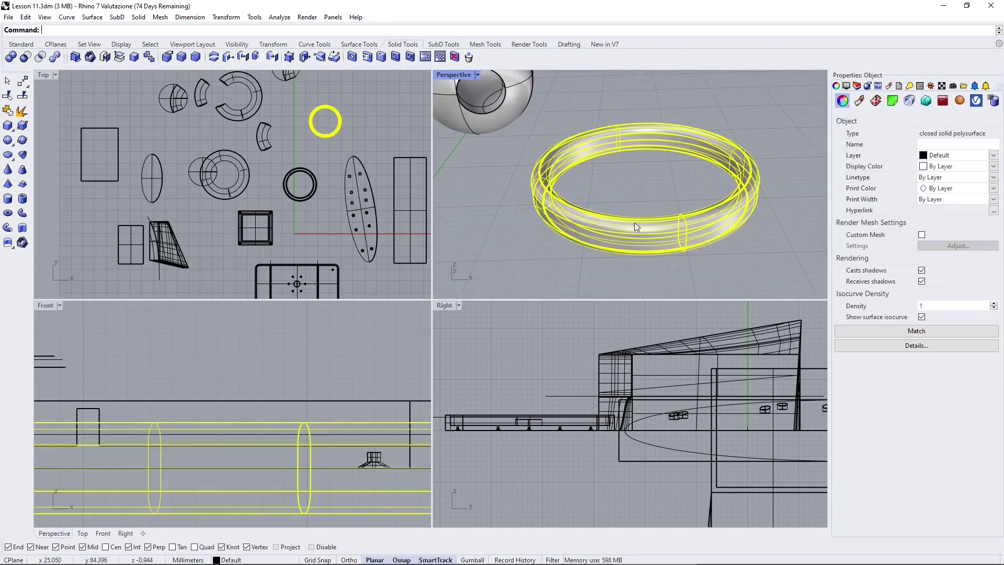
click(167, 57)
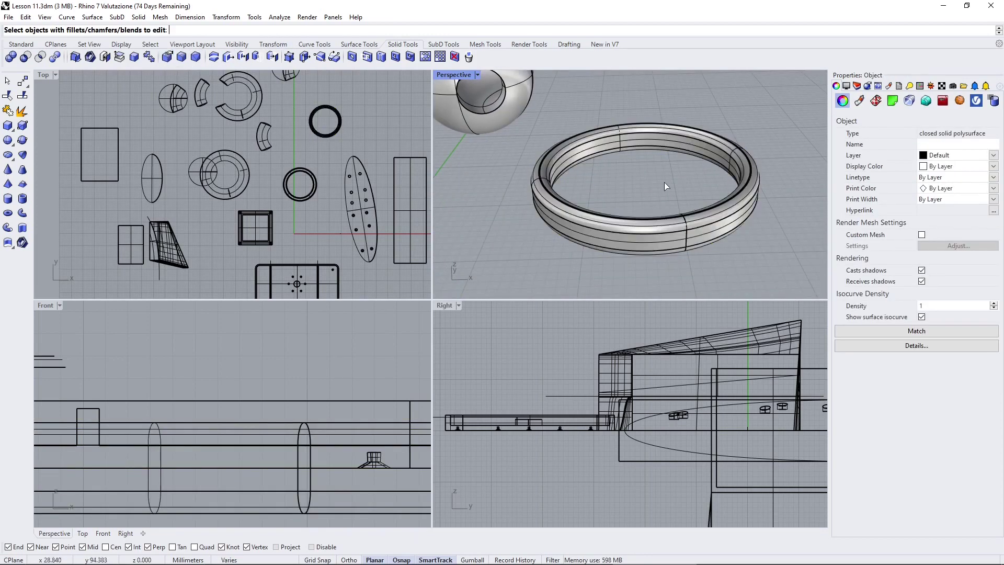
scroll(680, 215, up, 3)
click(707, 241)
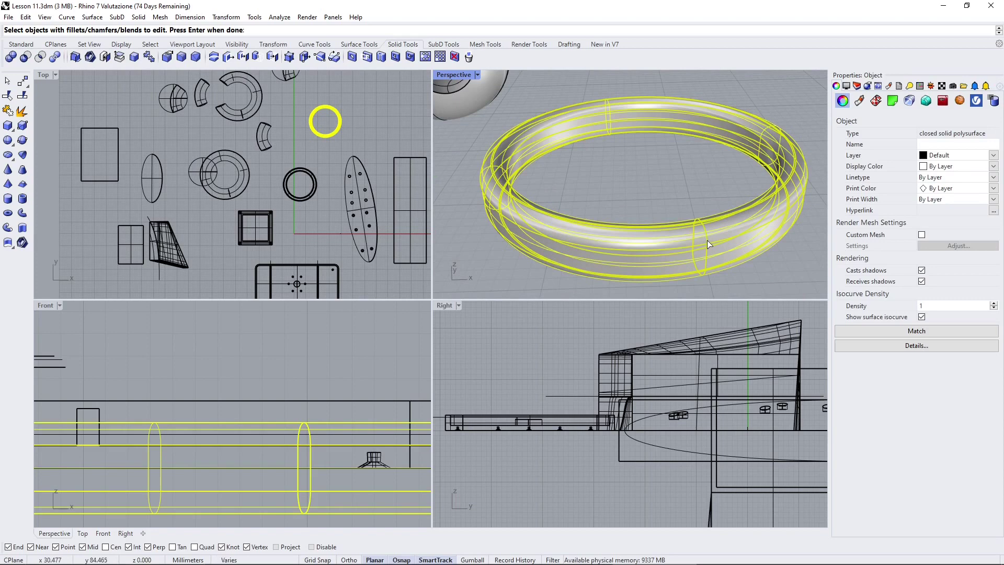
key(Return)
scroll(692, 259, up, 6)
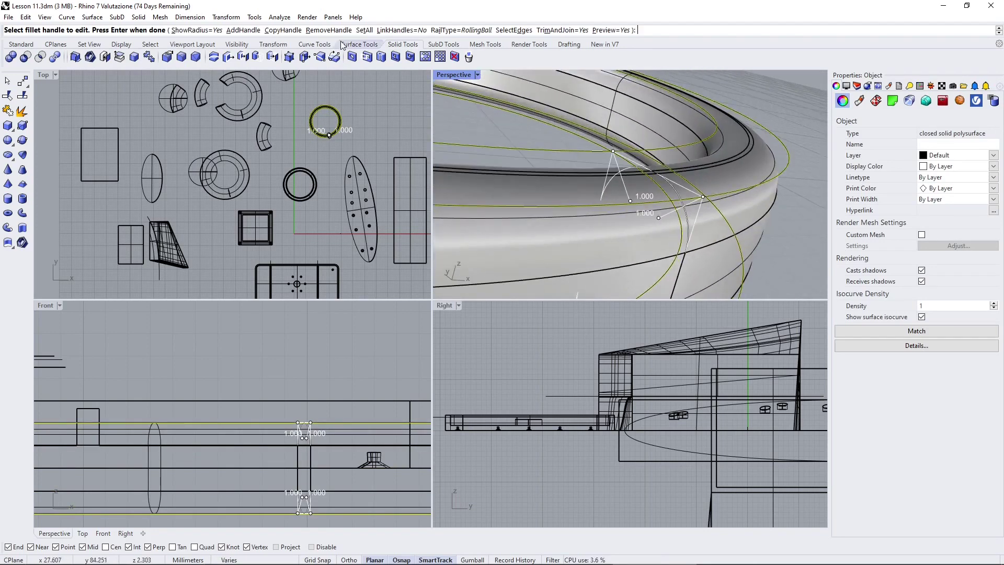
click(364, 30)
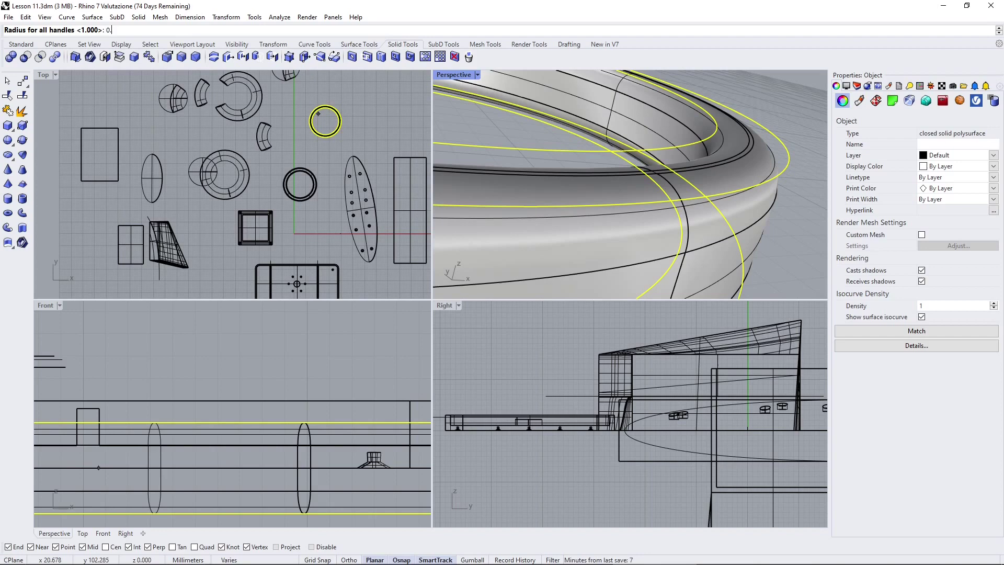
key(Return)
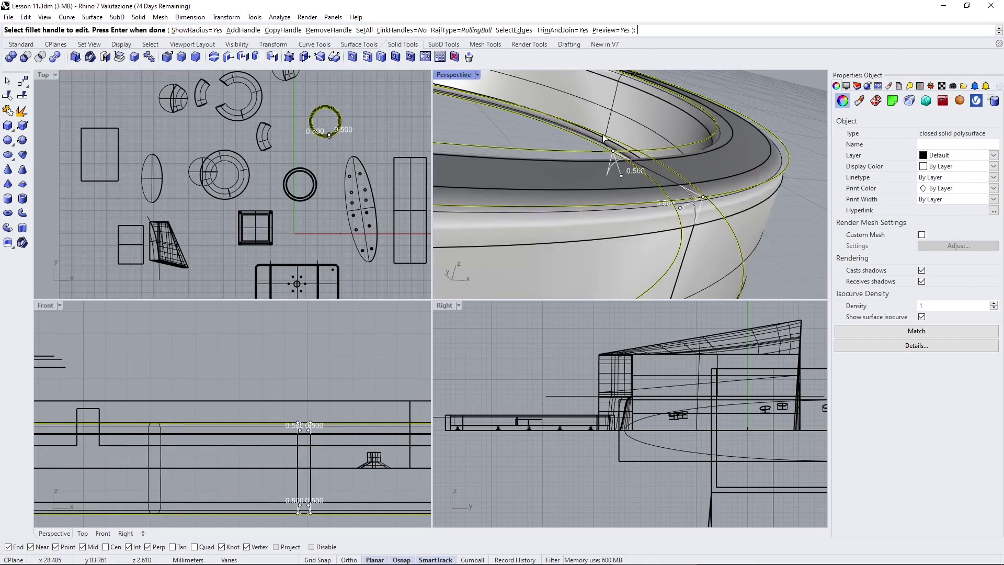
key(Return)
View the filleted tube in Rendered display in the Perspective view and return the view to Shaded
scroll(625, 137, down, 20)
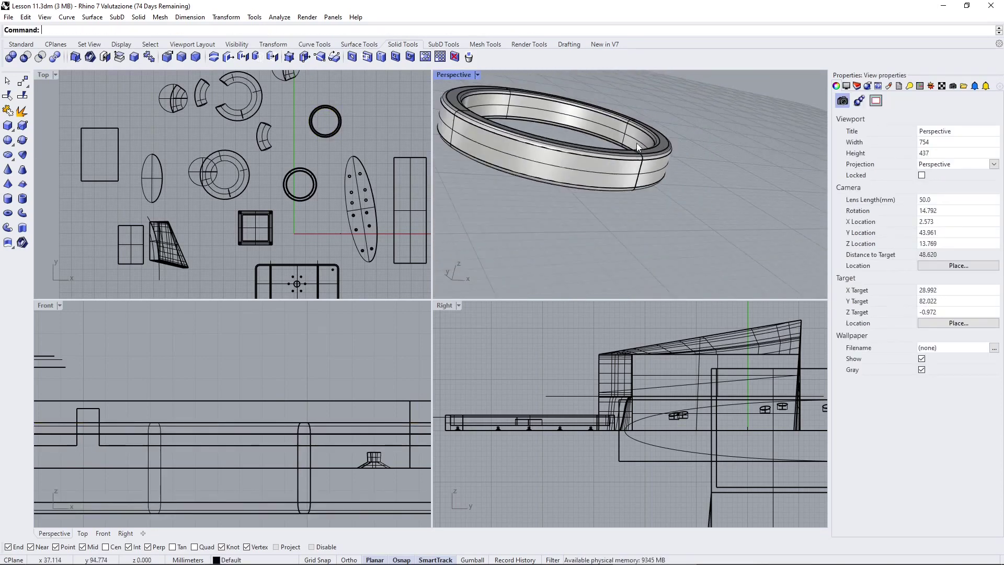
right_drag(637, 143, 630, 184)
scroll(574, 206, down, 7)
scroll(569, 191, up, 7)
scroll(580, 161, down, 3)
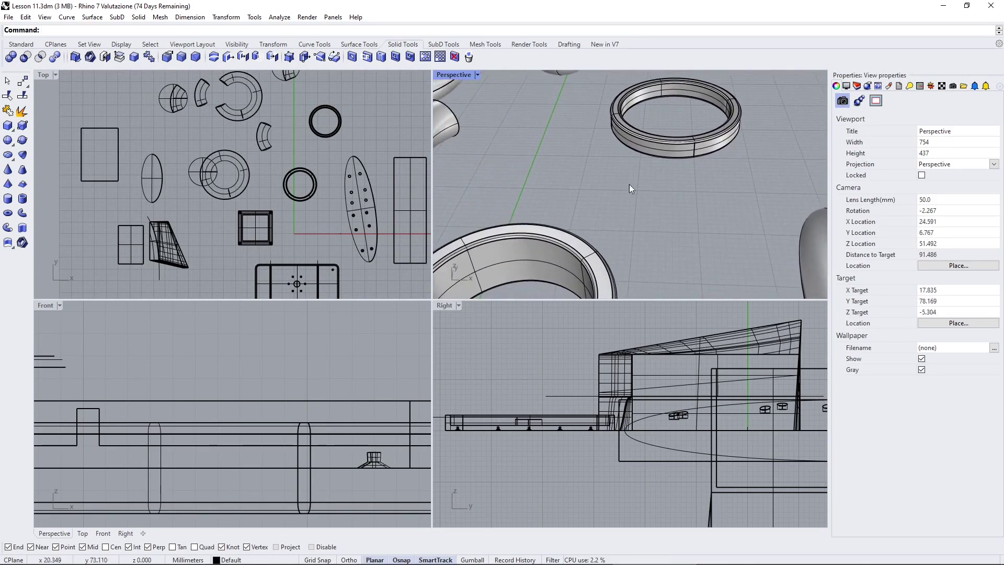
click(477, 75)
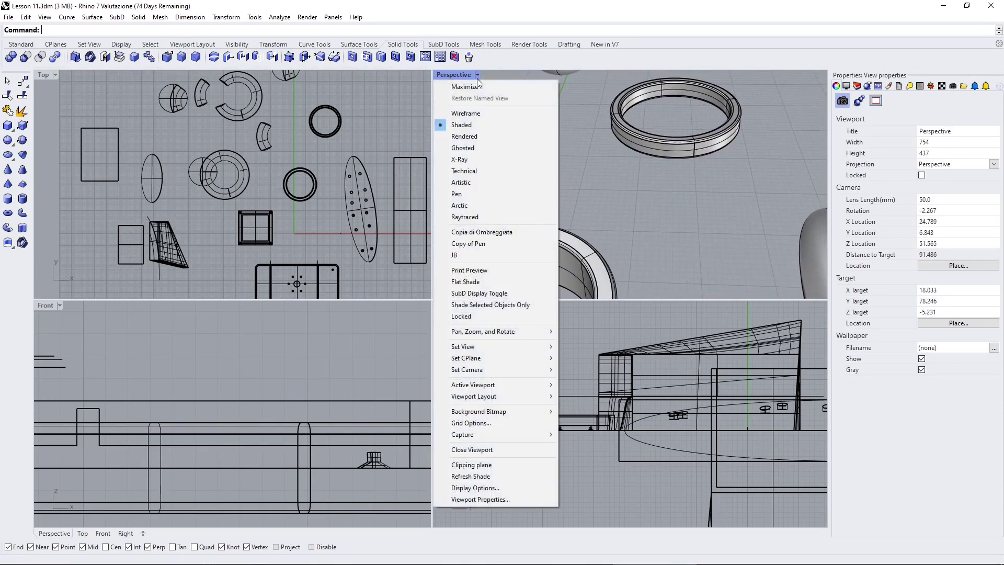
click(485, 138)
mouse_move(686, 179)
right_down()
mouse_move(670, 157)
mouse_move(536, 95)
right_up()
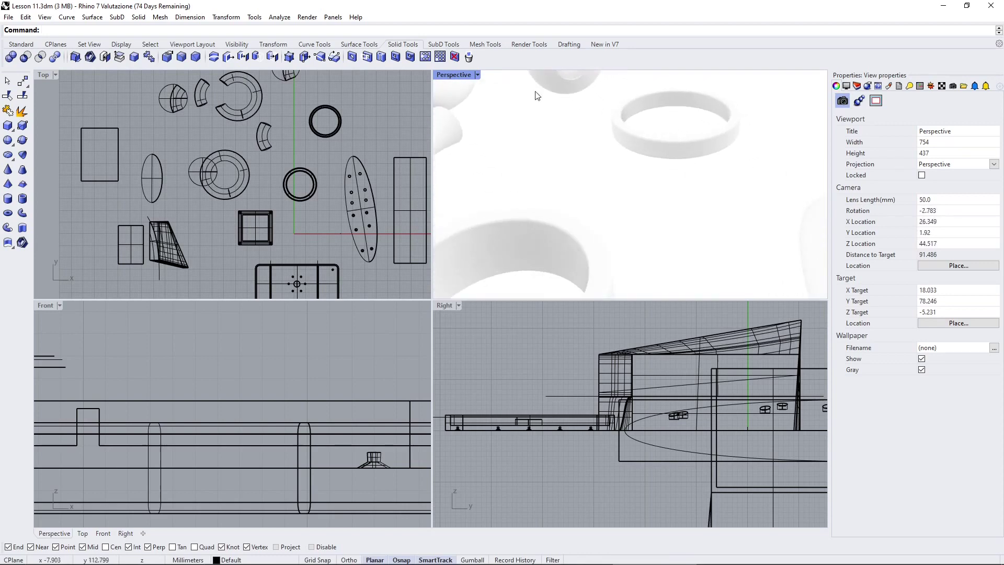
click(476, 76)
click(484, 126)
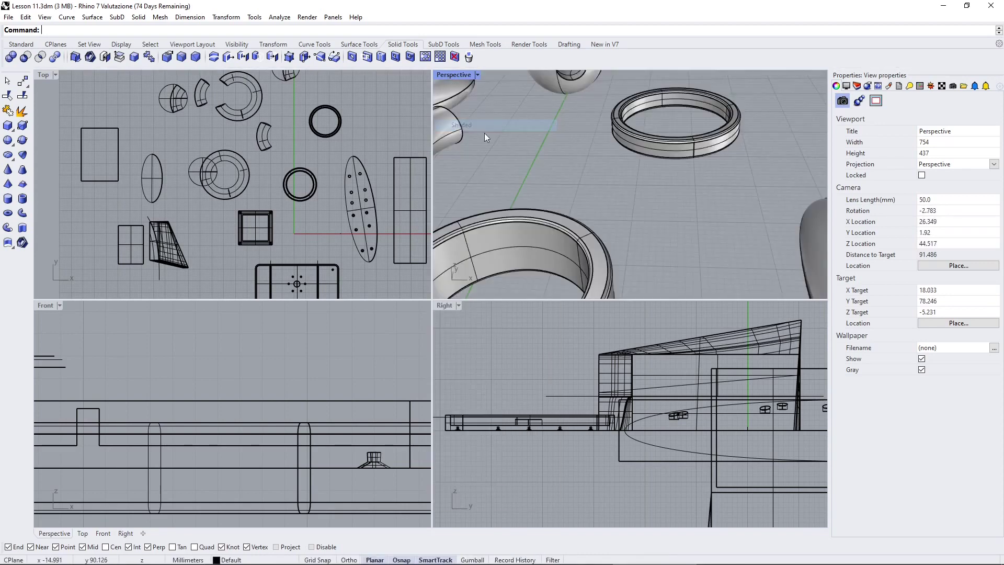
Examine the filleted tube's surfaces with the striped environment map analysis and close the analysis
scroll(680, 127, up, 3)
click(669, 155)
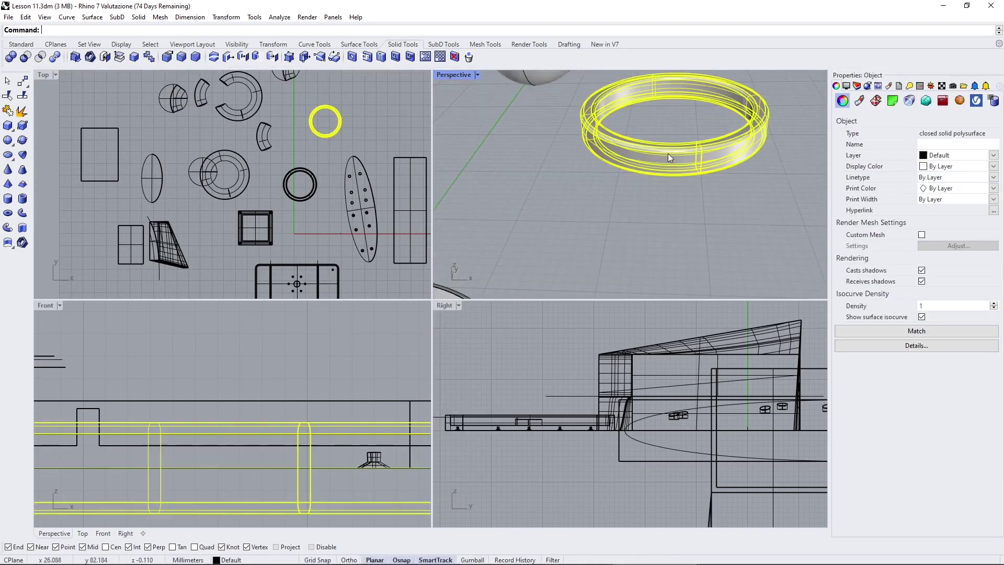
click(329, 46)
click(359, 45)
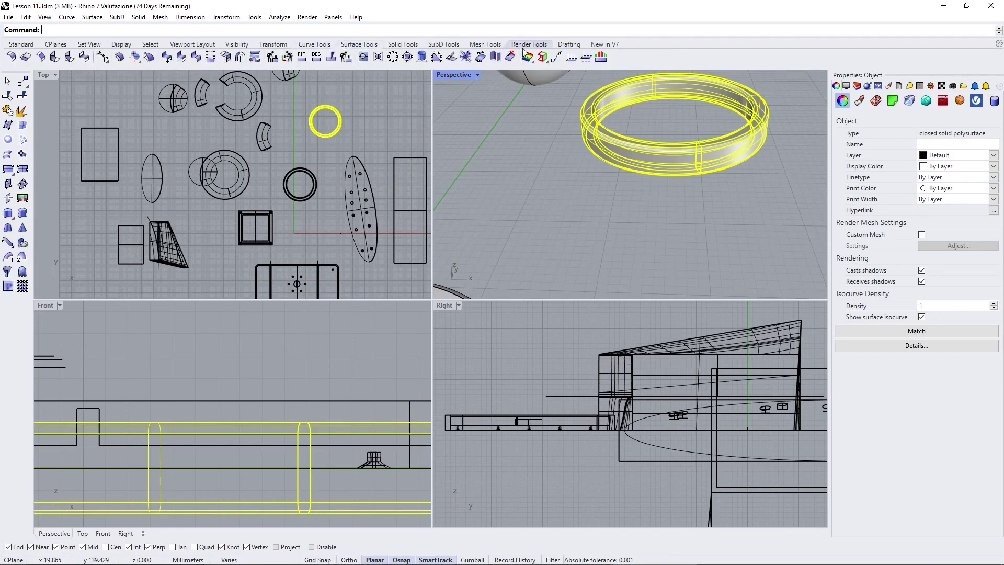
click(533, 62)
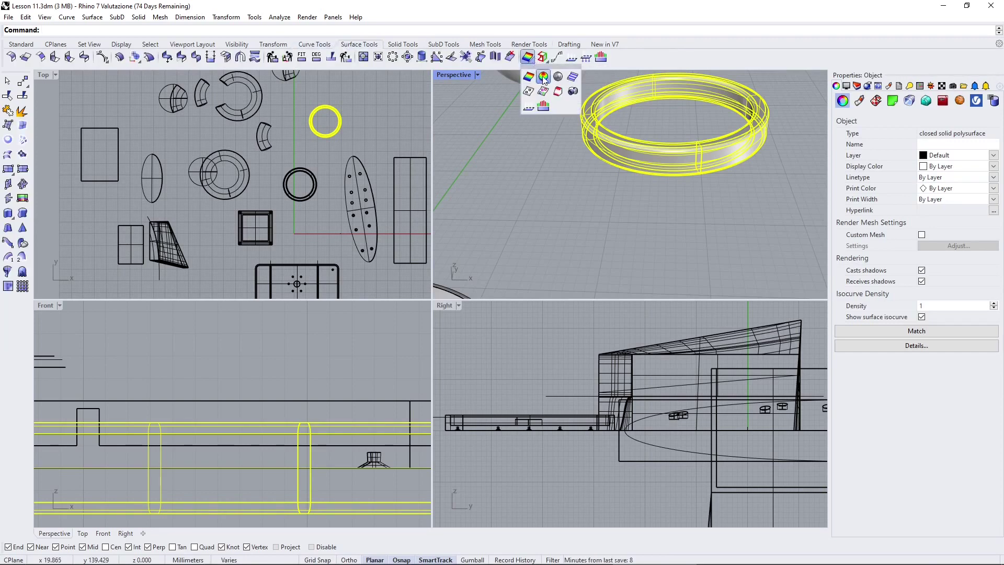
click(544, 78)
mouse_move(620, 154)
right_down()
mouse_move(604, 187)
mouse_move(670, 214)
mouse_move(658, 204)
mouse_move(635, 258)
mouse_move(628, 153)
right_up()
click(670, 215)
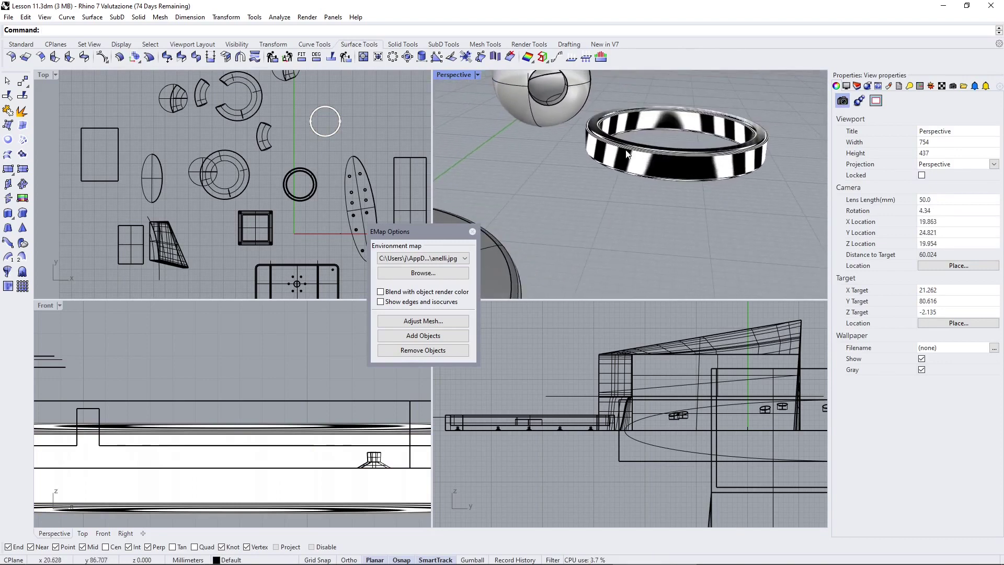
click(473, 230)
scroll(620, 181, down, 5)
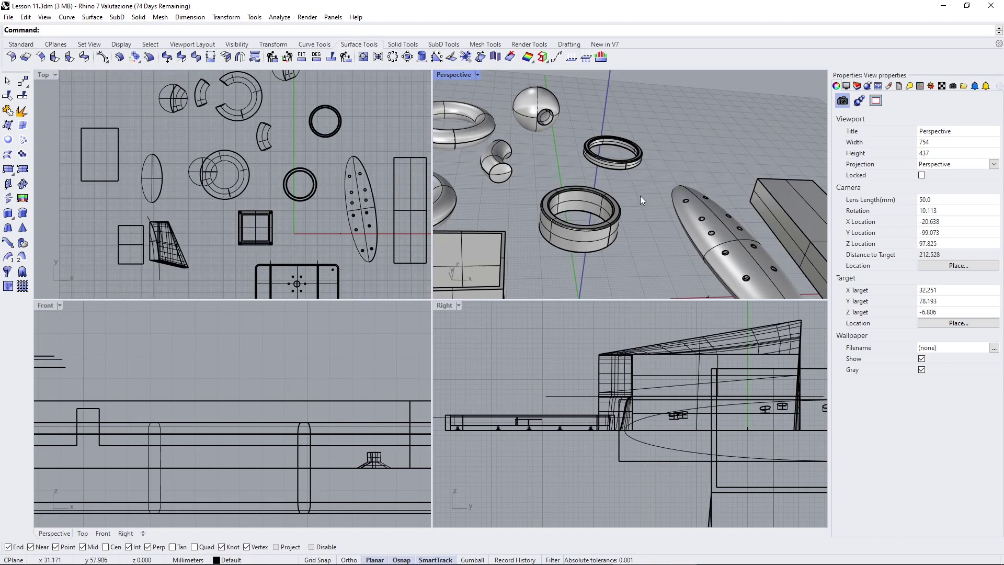
Draw a thin torus on the empty grid beyond the filleted tube, picking its centre and two radii
click(402, 44)
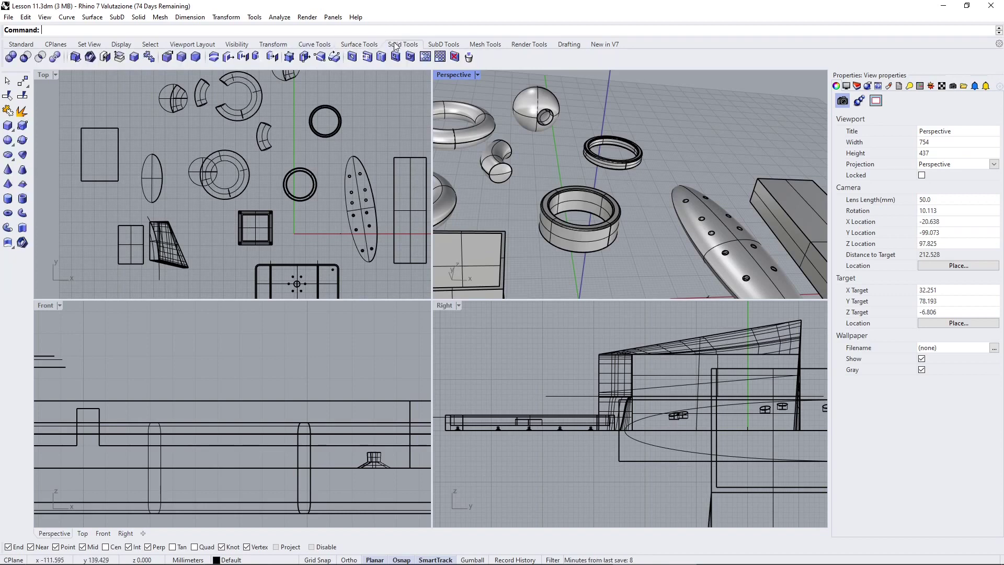
click(7, 225)
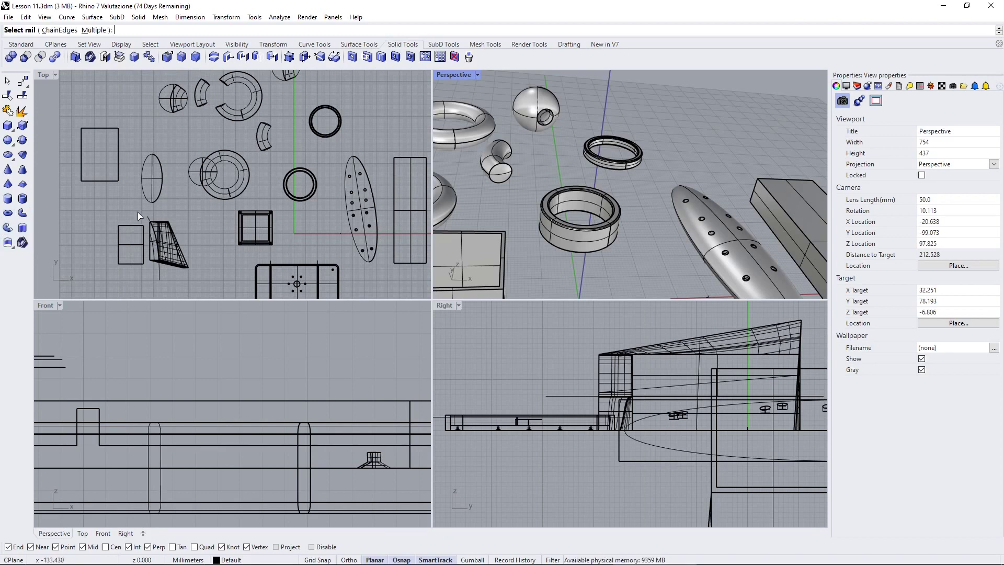
click(8, 212)
scroll(558, 142, down, 2)
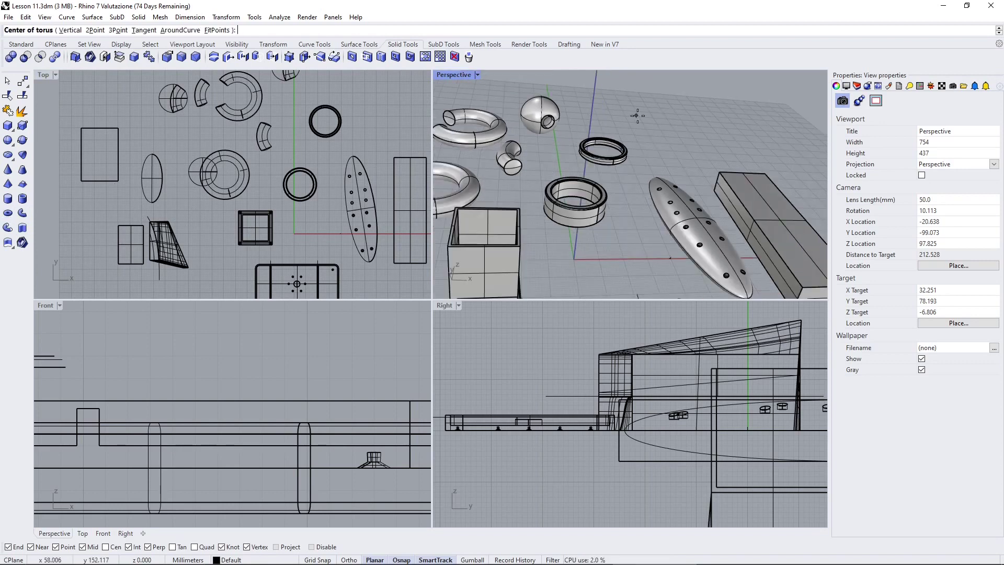
click(646, 117)
click(654, 127)
click(653, 129)
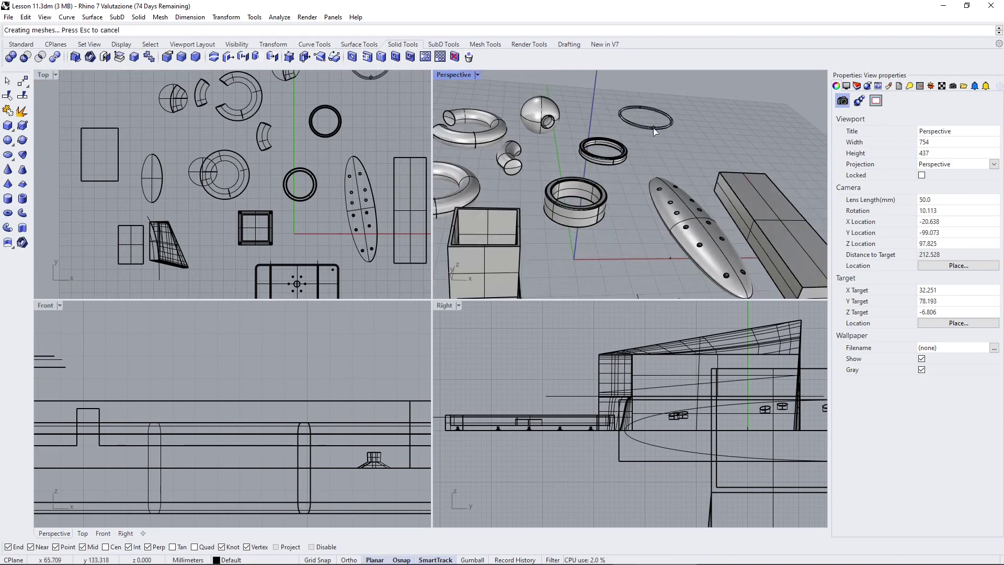
right_drag(655, 149, 680, 157)
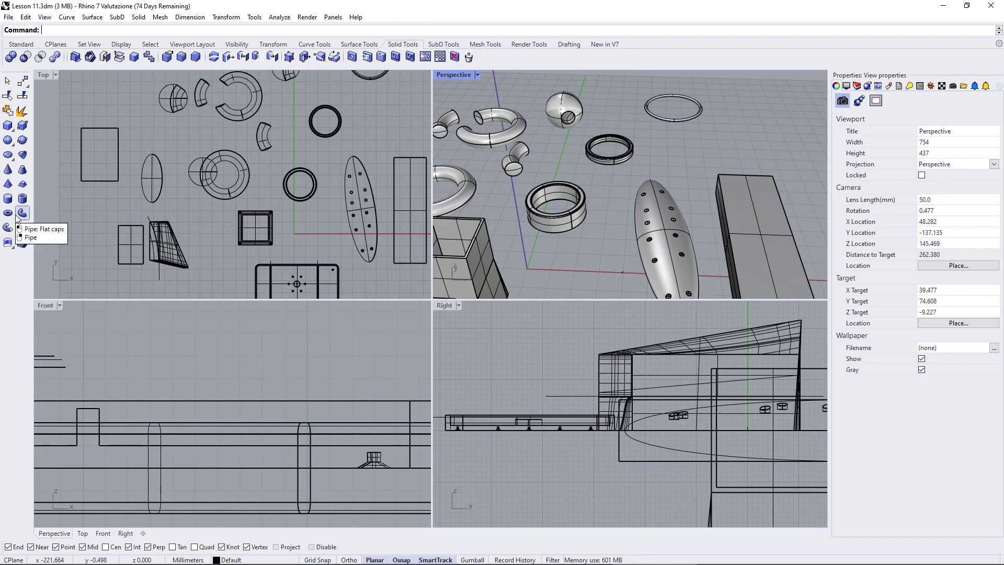
click(10, 229)
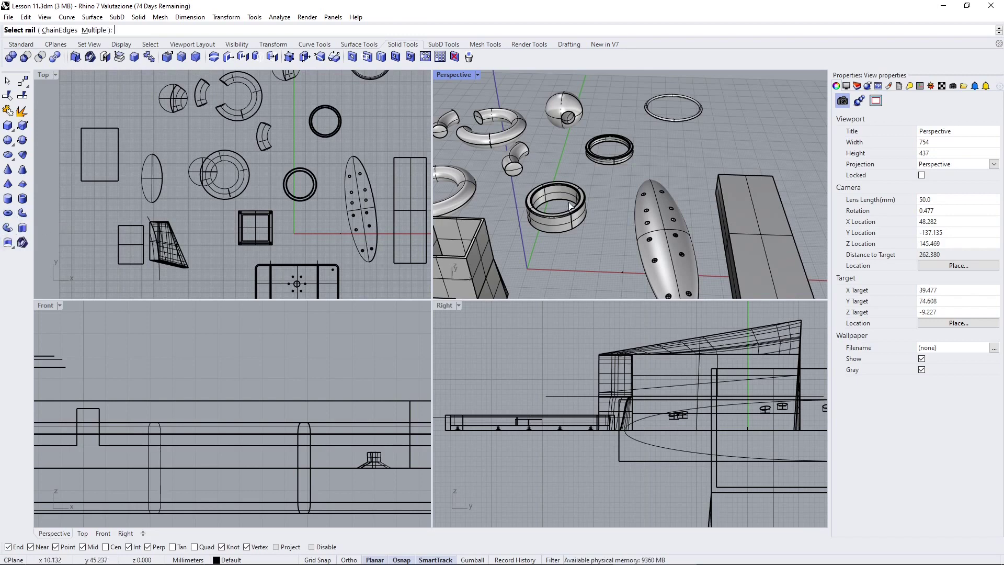
scroll(571, 172, down, 3)
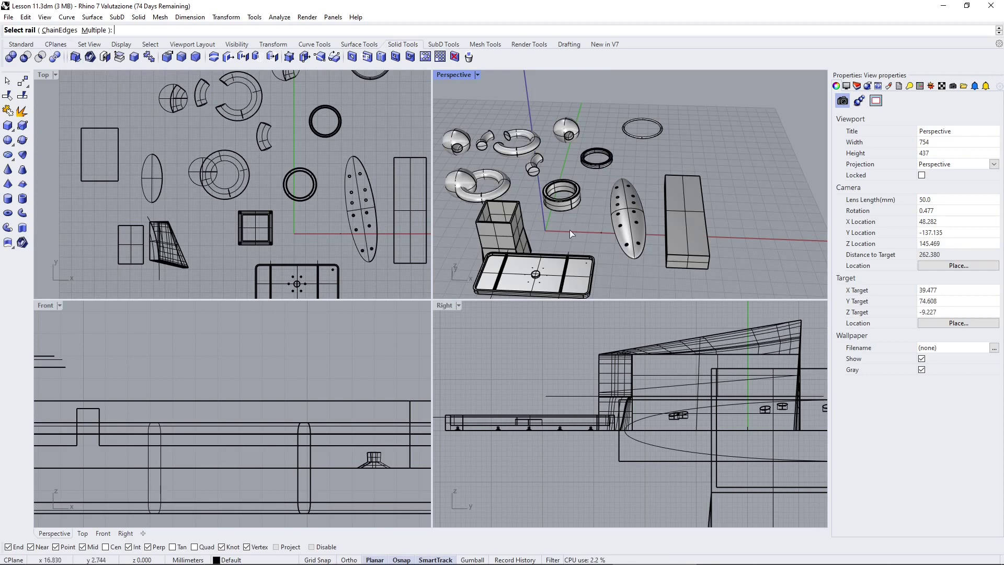
scroll(649, 231, up, 2)
scroll(629, 200, down, 3)
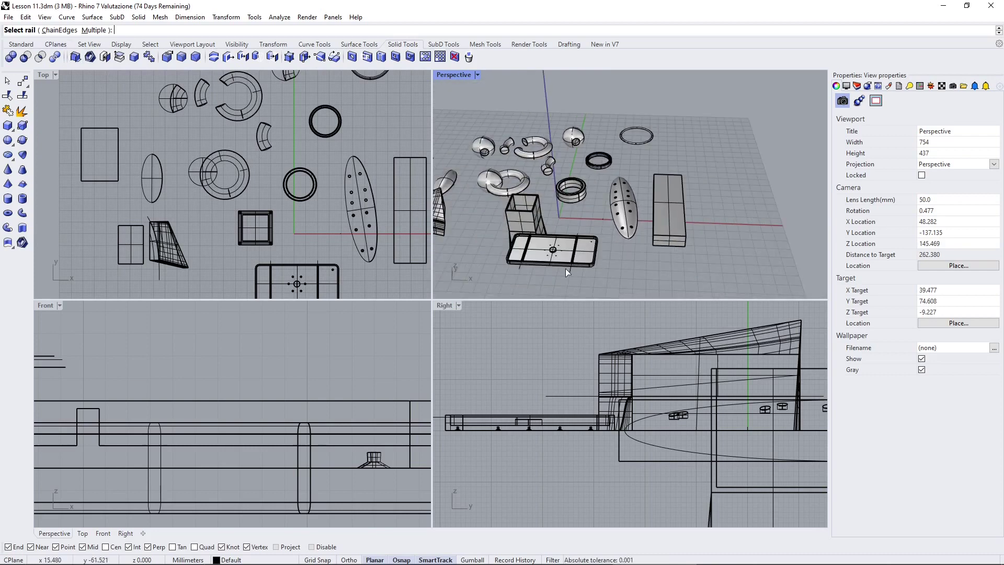
scroll(504, 248, up, 4)
key(Escape)
Extract a U-direction isocurve along the outer surface of the open torus
right_drag(513, 219, 546, 245)
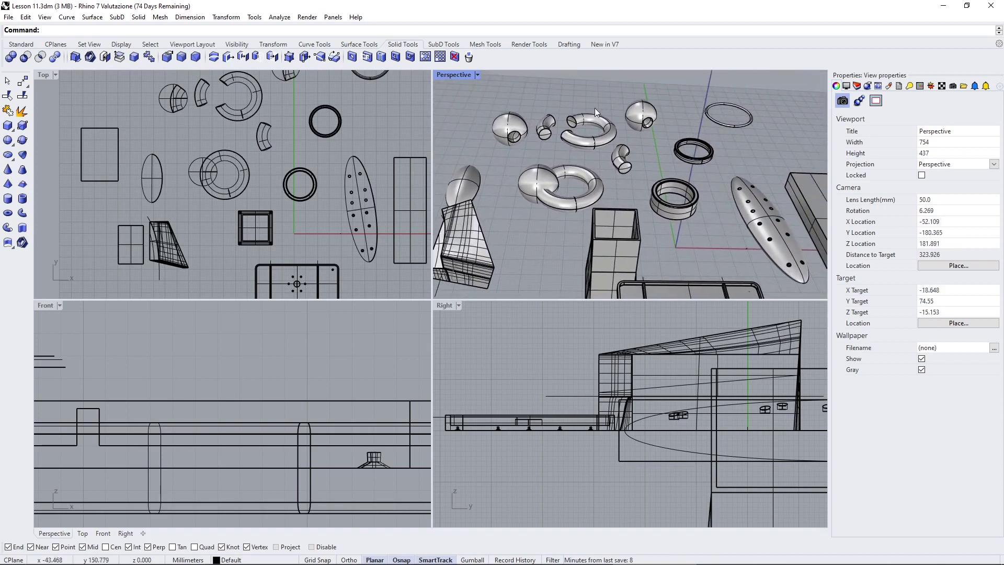
scroll(590, 111, up, 10)
right_drag(643, 243, 617, 222)
scroll(618, 221, up, 4)
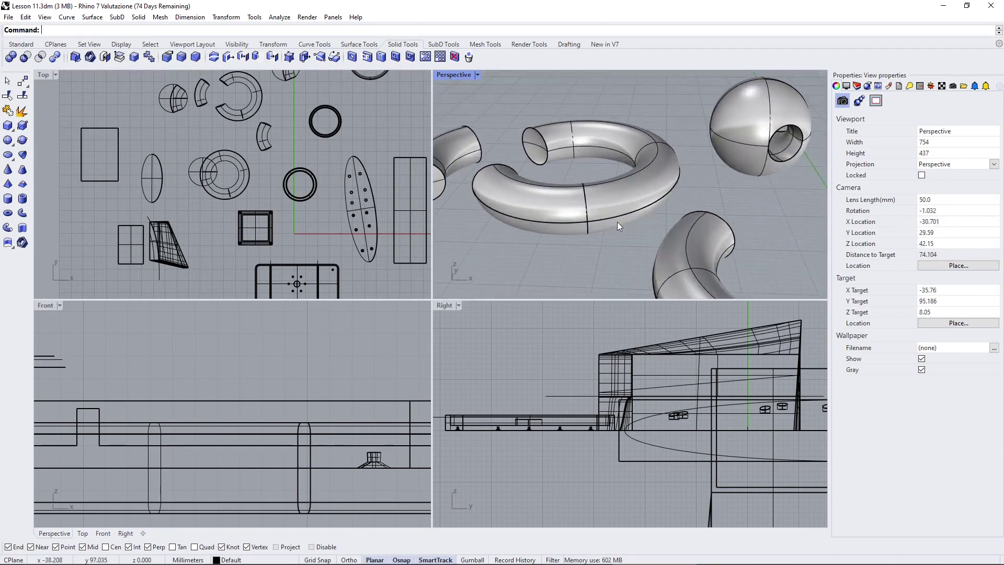
click(315, 45)
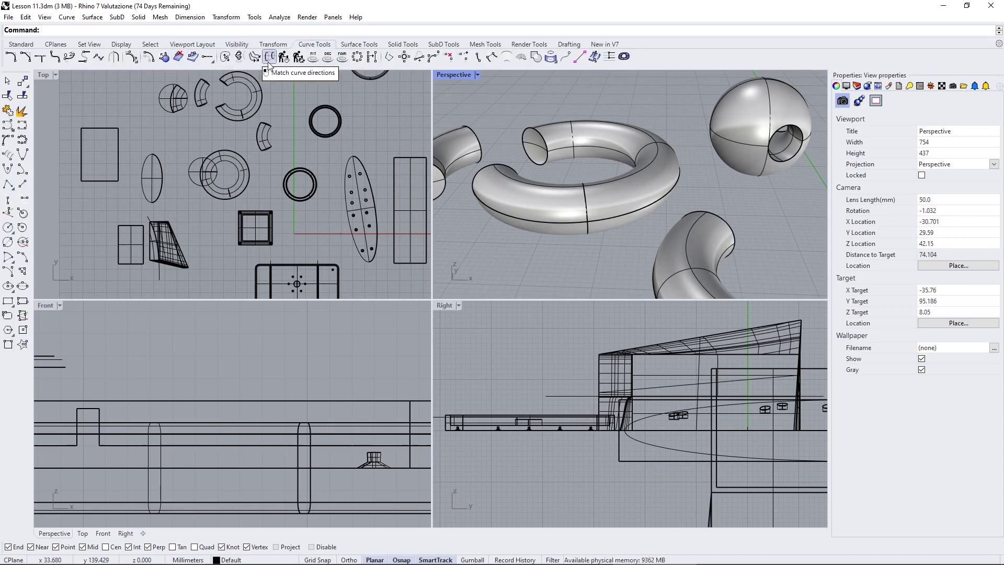
click(556, 62)
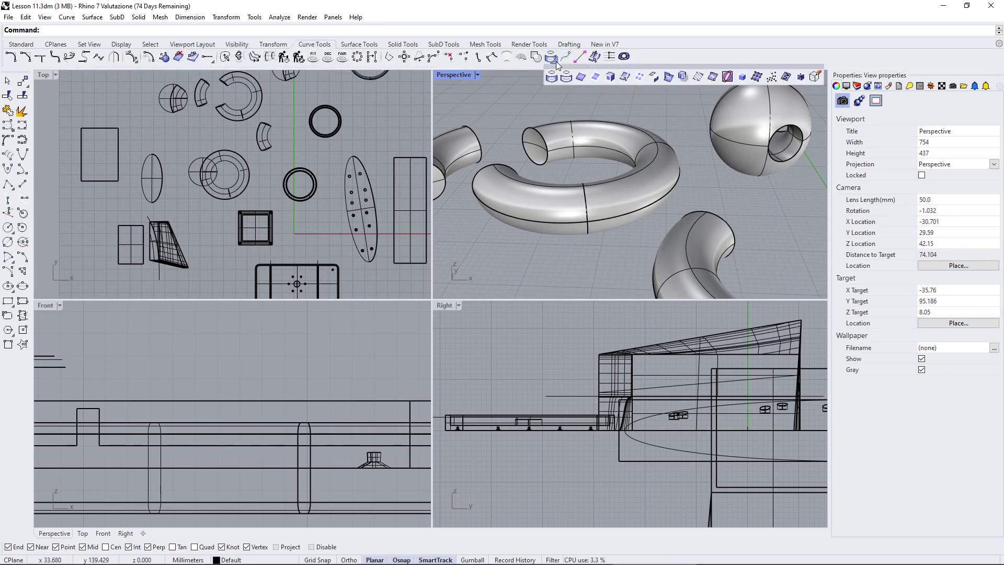
click(628, 80)
click(624, 217)
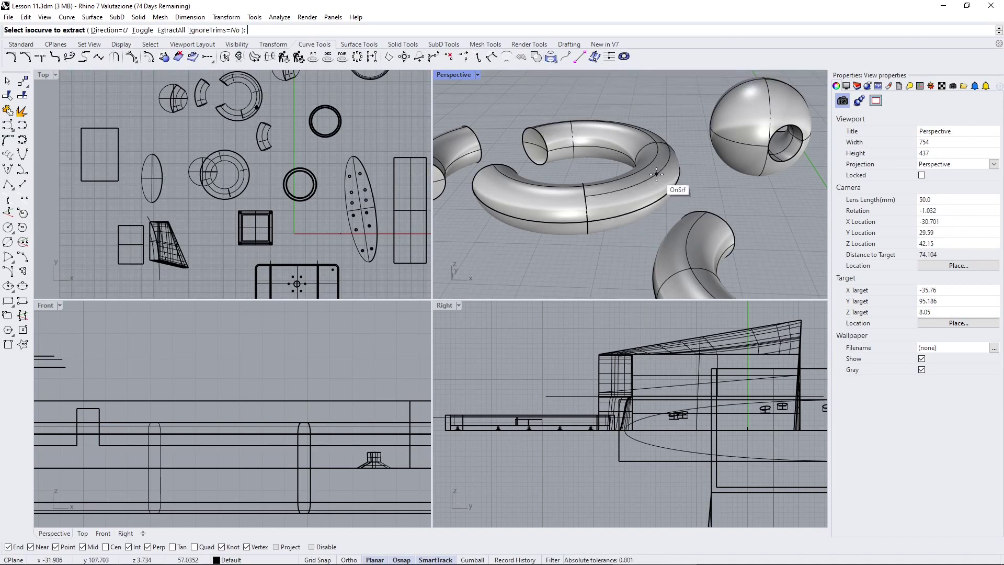
click(655, 201)
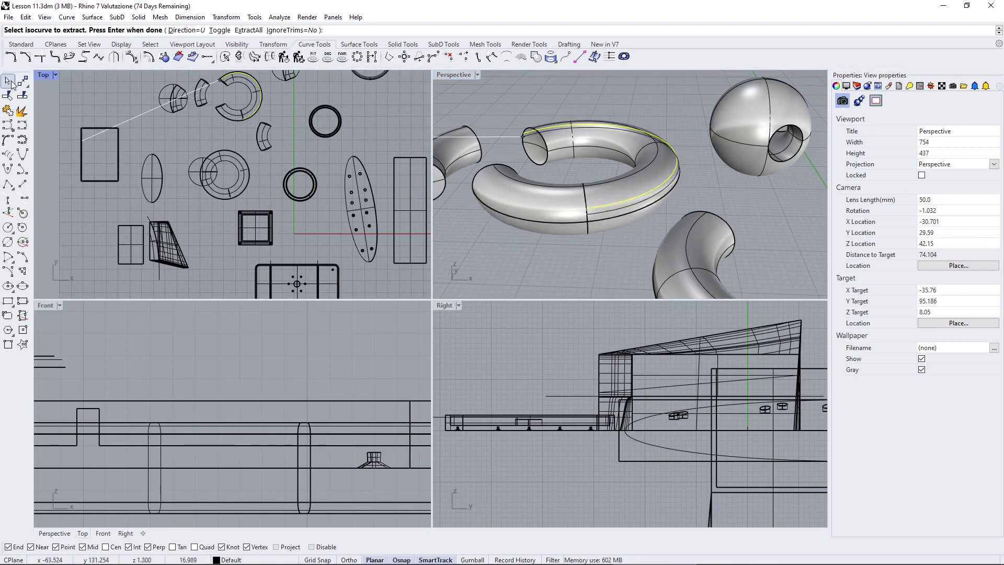
key(Return)
Begin a round-capped pipe along the extracted isocurve, picking a start radius of about 0.34 mm
right_drag(678, 123, 632, 171)
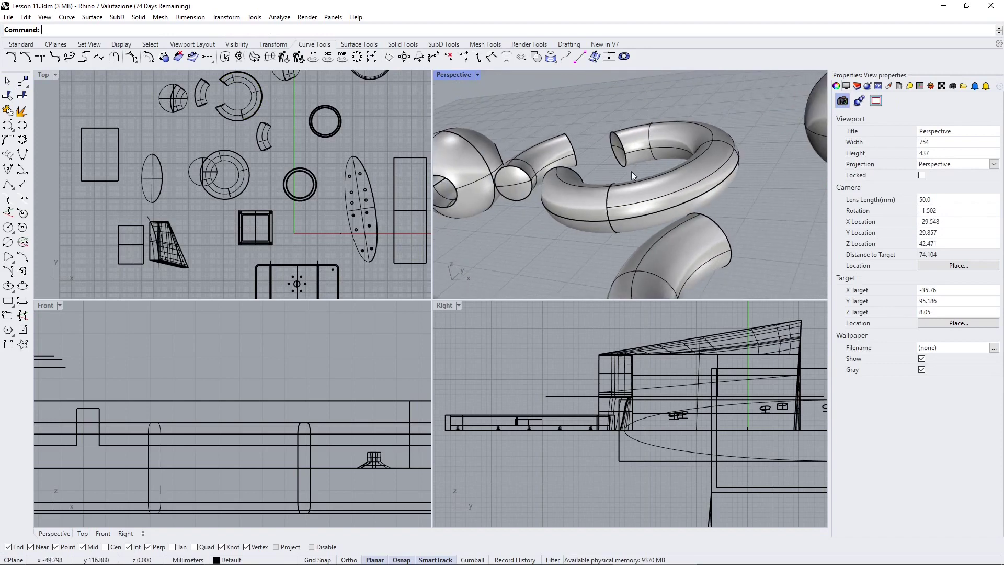
click(647, 203)
click(710, 236)
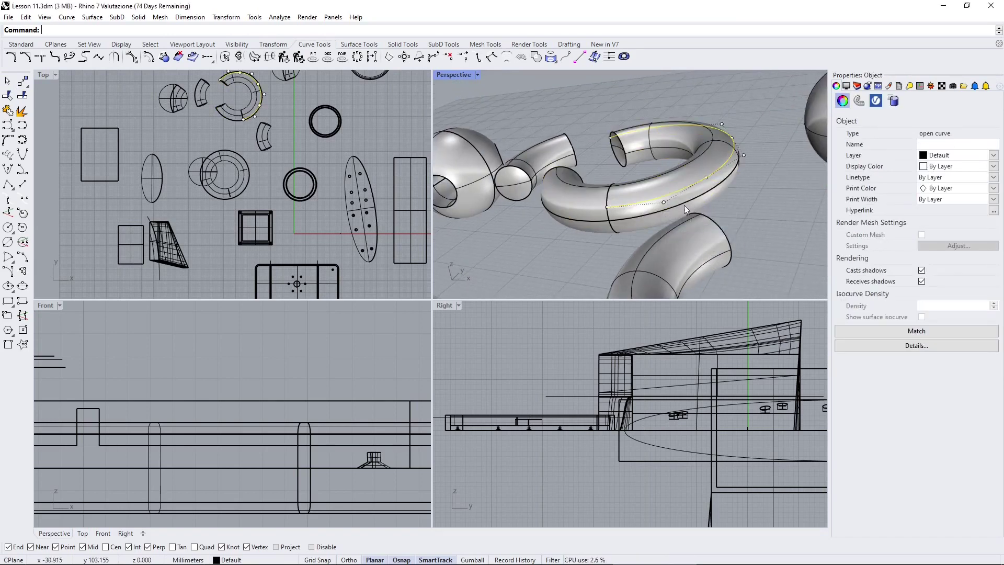
right_drag(685, 210, 613, 191)
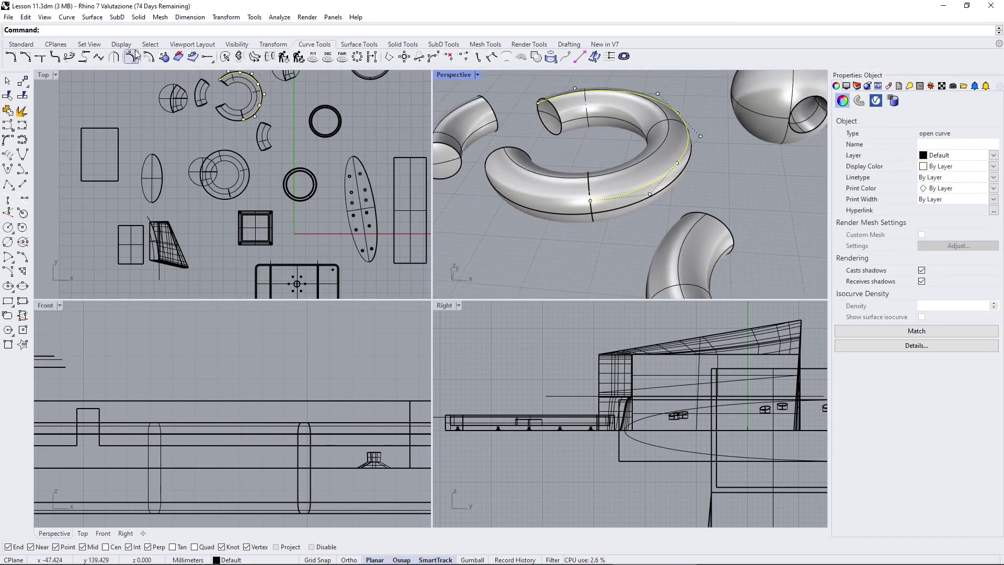
click(402, 44)
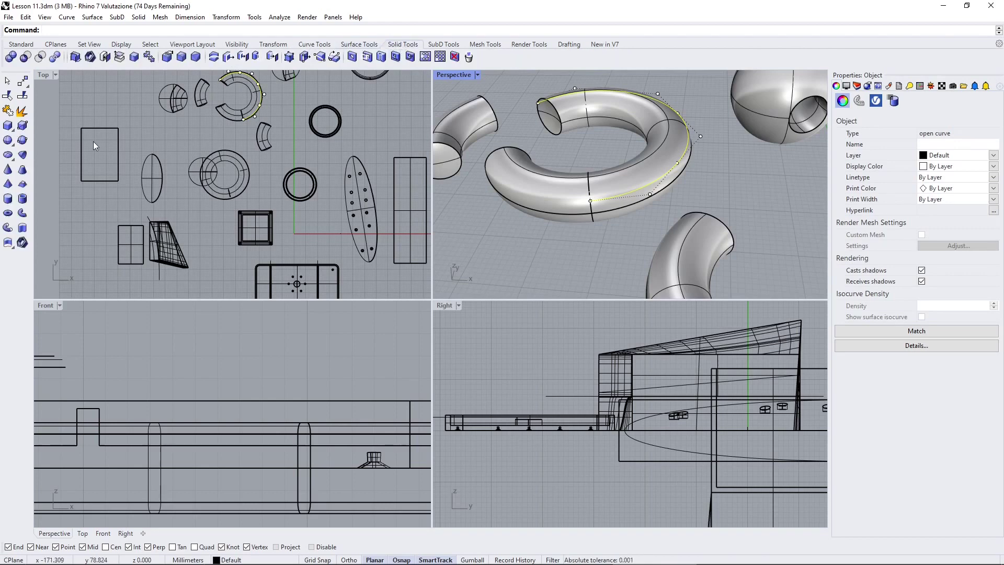
click(8, 229)
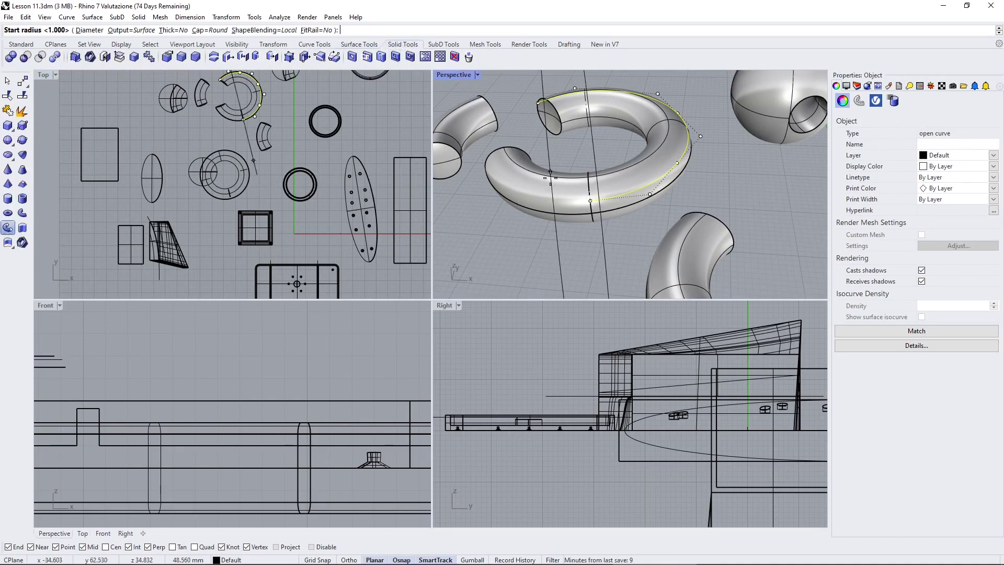
scroll(595, 199, up, 3)
right_drag(595, 199, 528, 186)
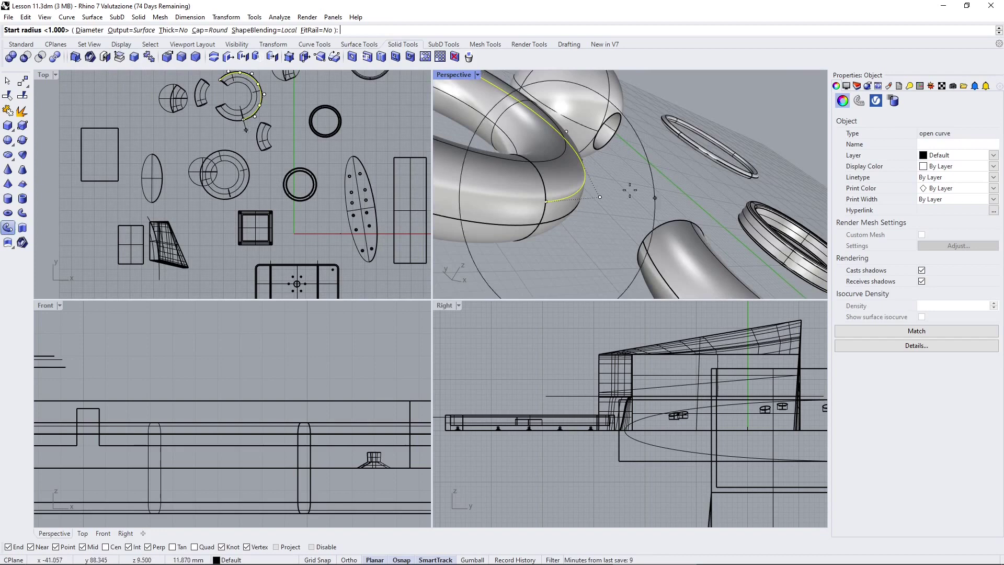
scroll(560, 199, up, 2)
click(553, 211)
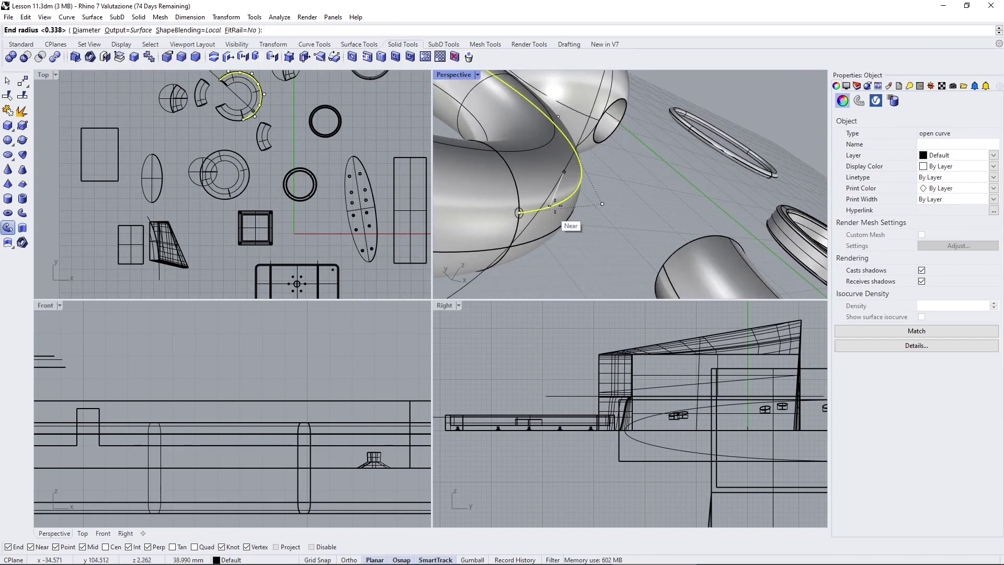
Pick an end radius of about 2.33 mm for the pipe at the torus's open end
right_drag(575, 208, 513, 213)
scroll(541, 251, down, 6)
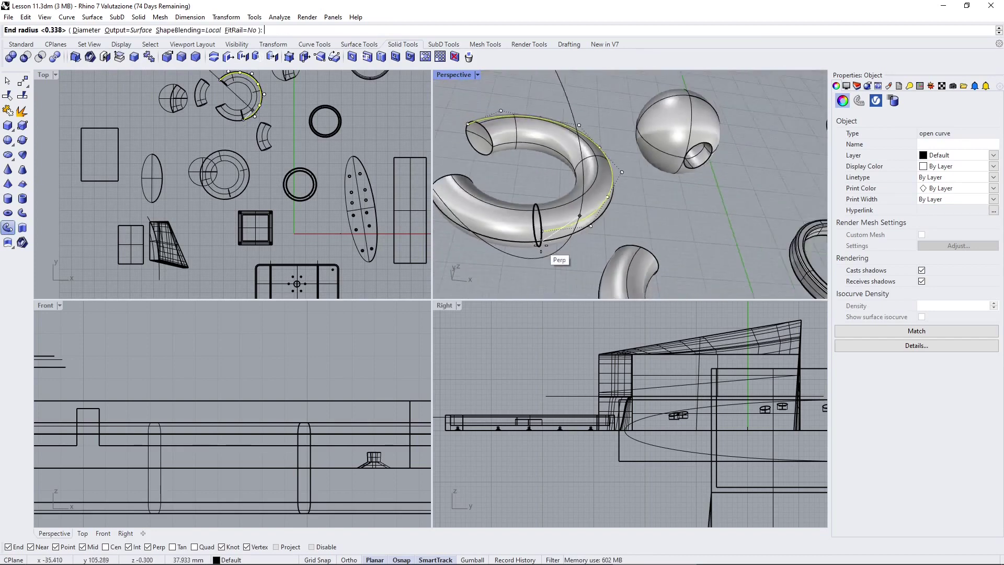
scroll(499, 148, up, 4)
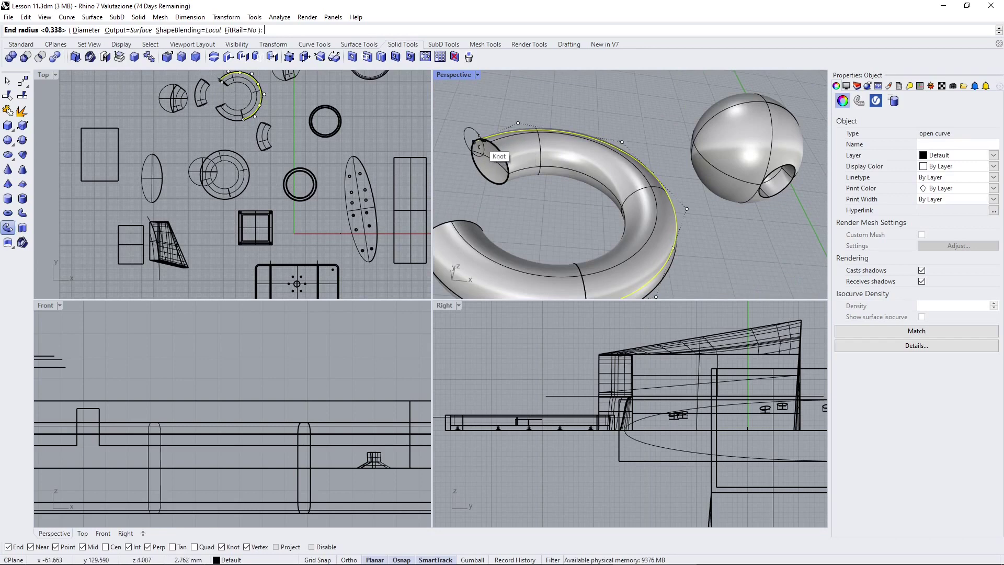
scroll(483, 152, up, 1)
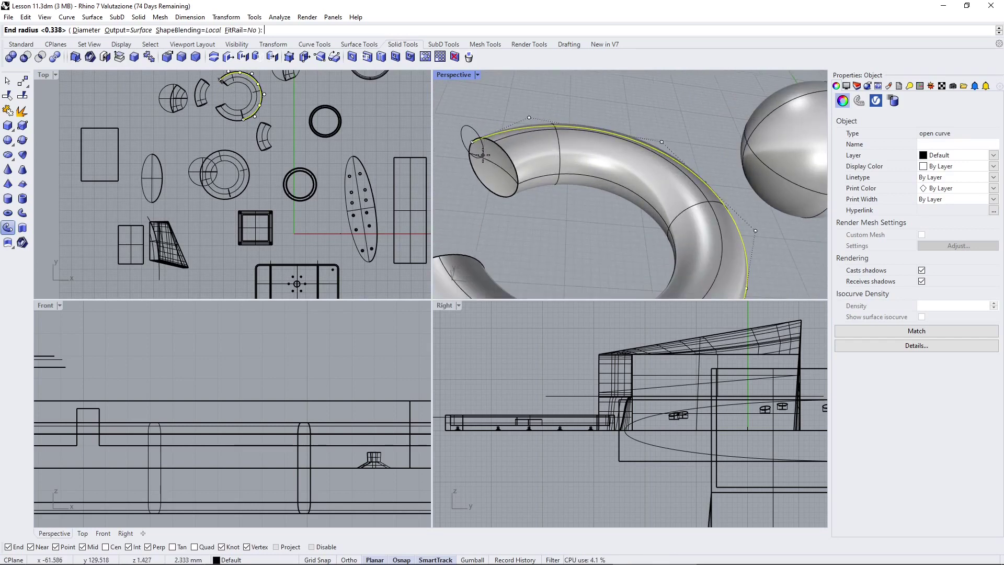
click(476, 148)
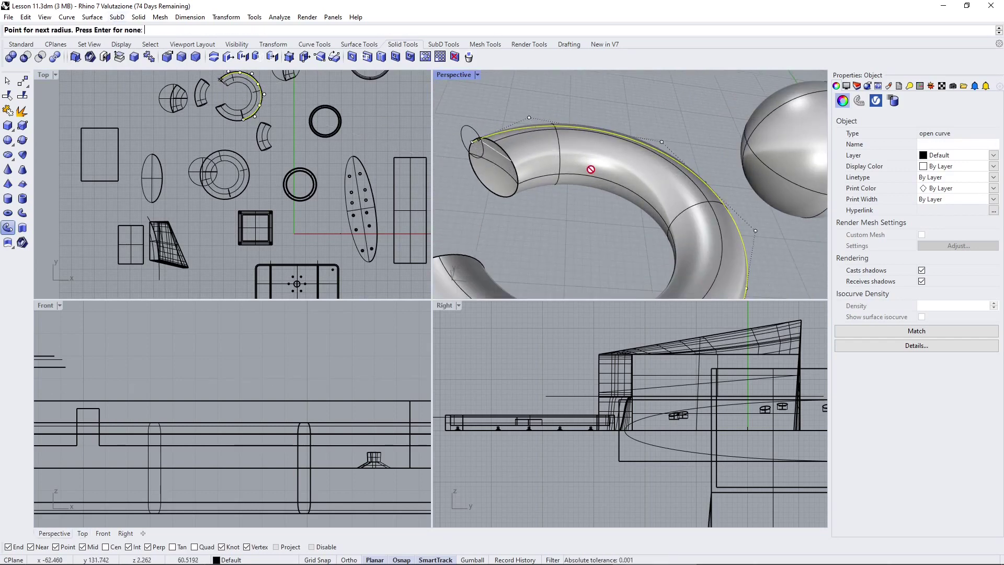
Add an intermediate radius at a point partway along the rail, complete the variable-radius pipe and clear the selection
click(586, 129)
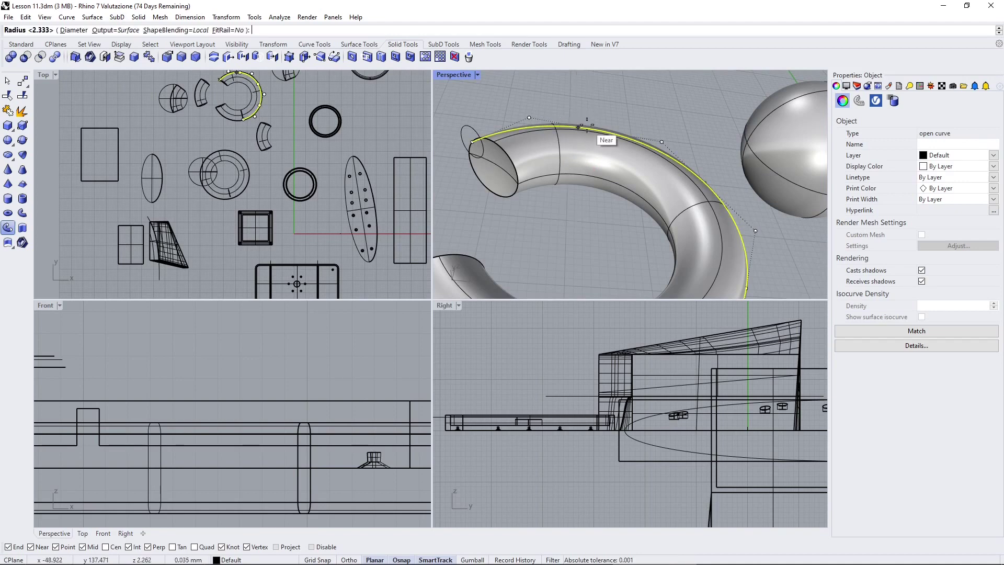
scroll(604, 113, down, 3)
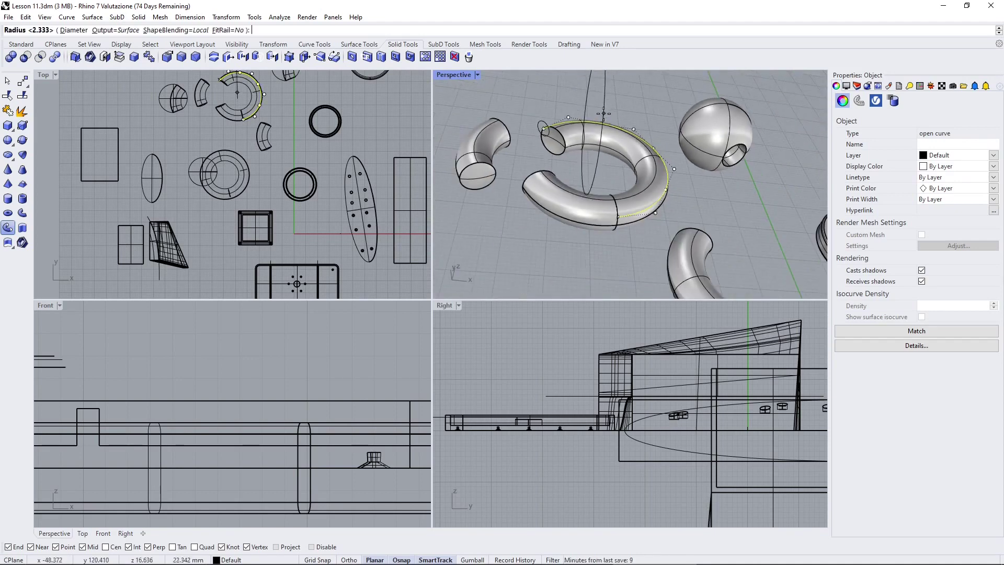
click(594, 153)
key(Return)
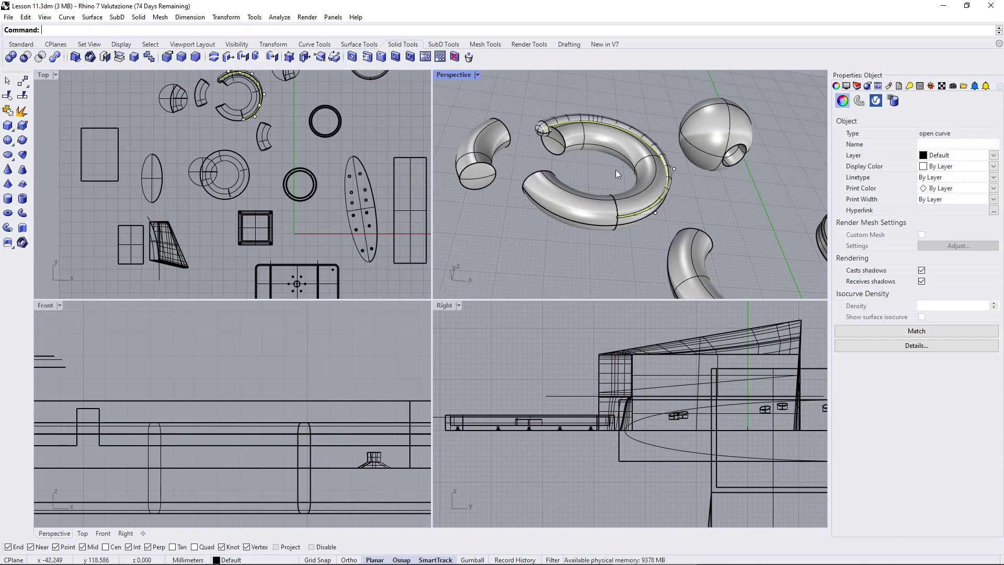
right_drag(648, 246, 629, 199)
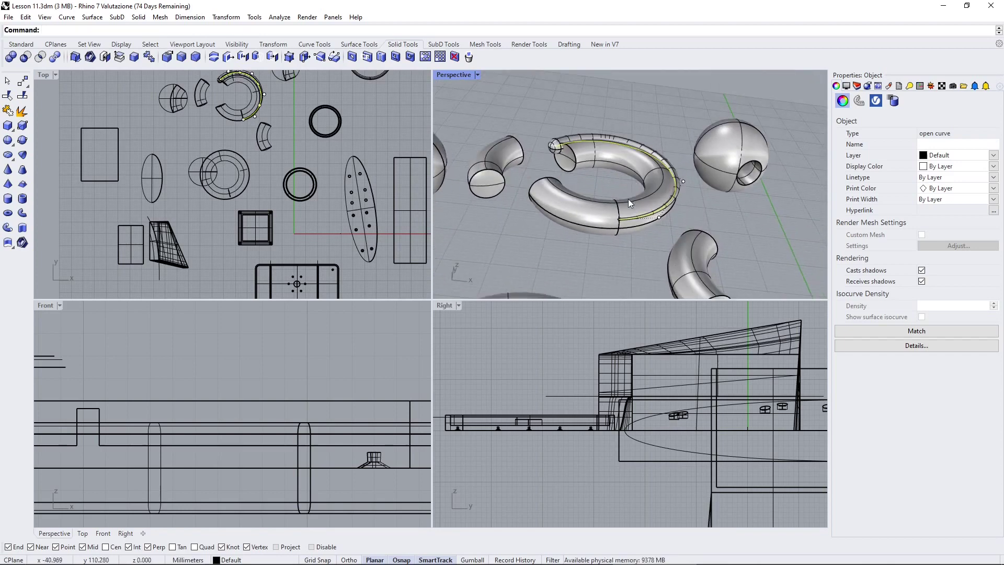
key(Escape)
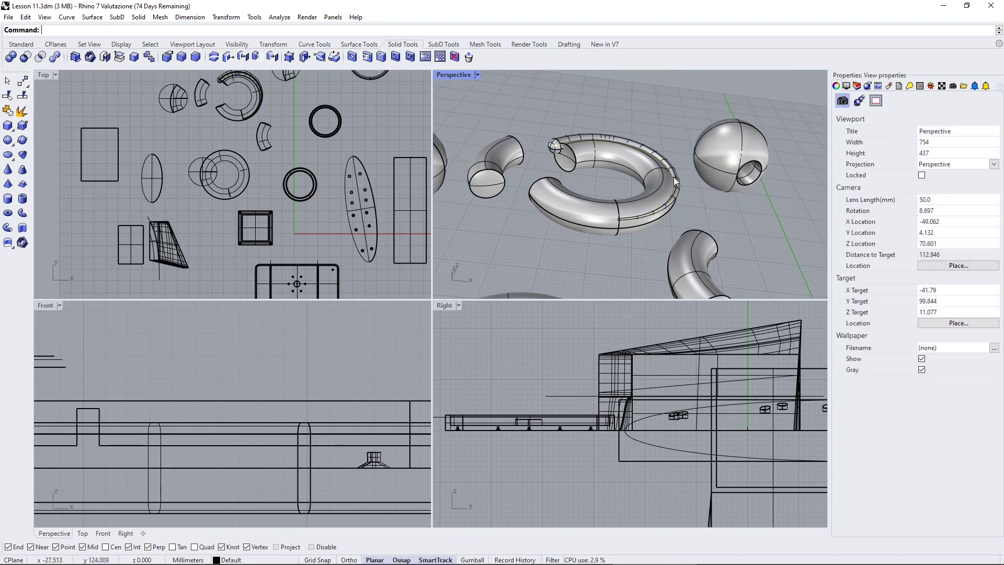
Examine the variable-radius pipe running along the open torus, including both of its ends
right_drag(513, 166, 542, 220)
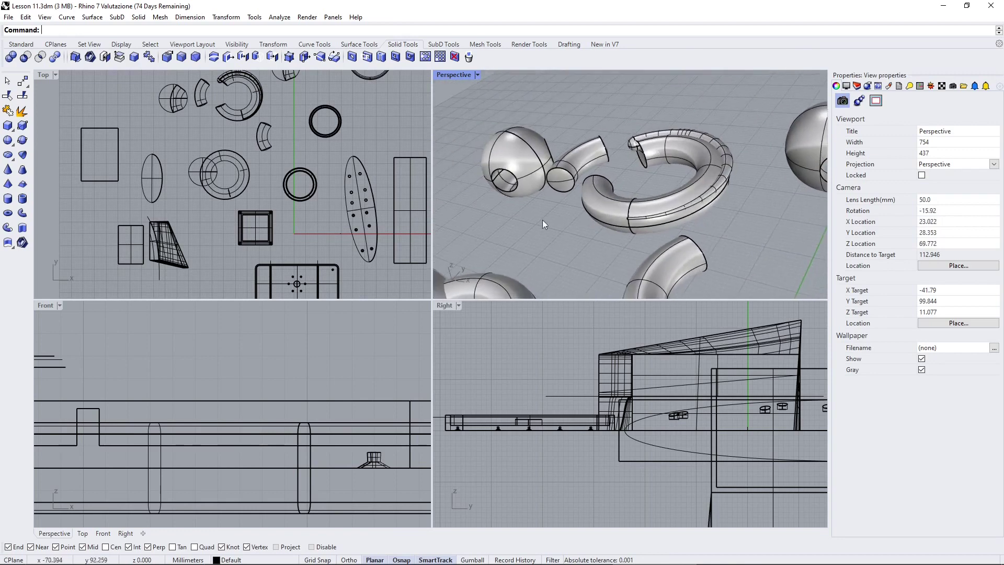
click(636, 219)
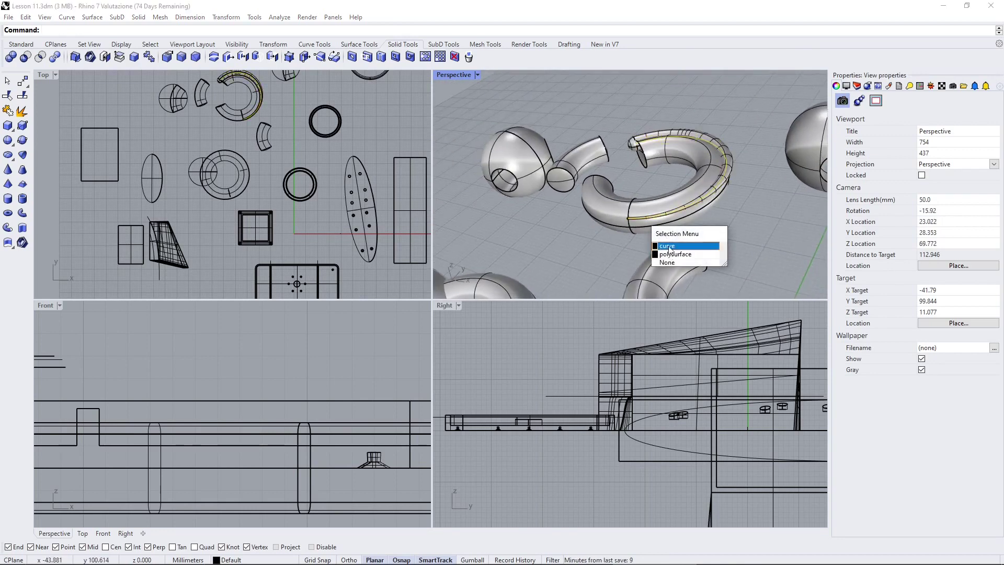
click(667, 245)
key(Escape)
scroll(622, 224, up, 4)
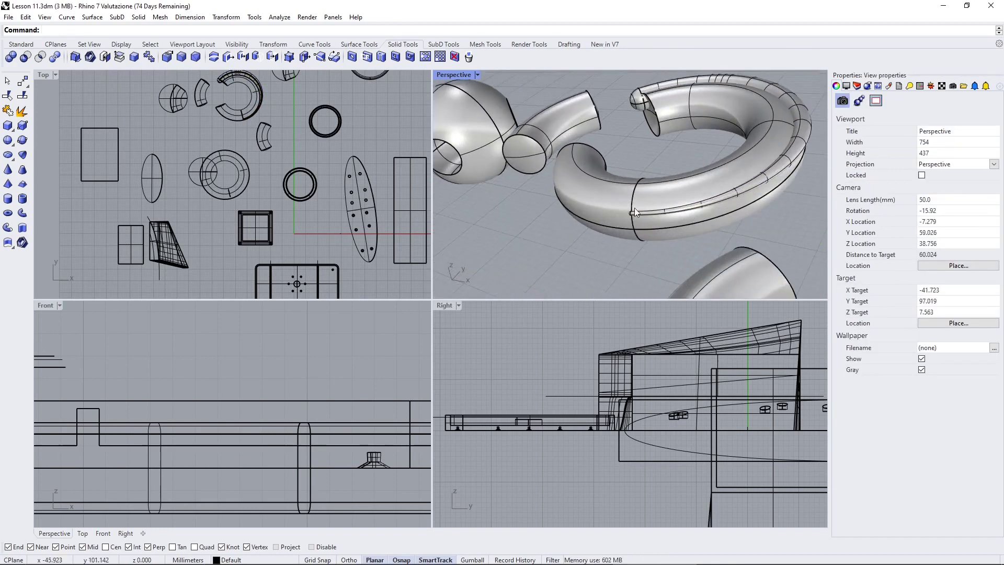
click(635, 104)
click(626, 125)
scroll(626, 120, down, 10)
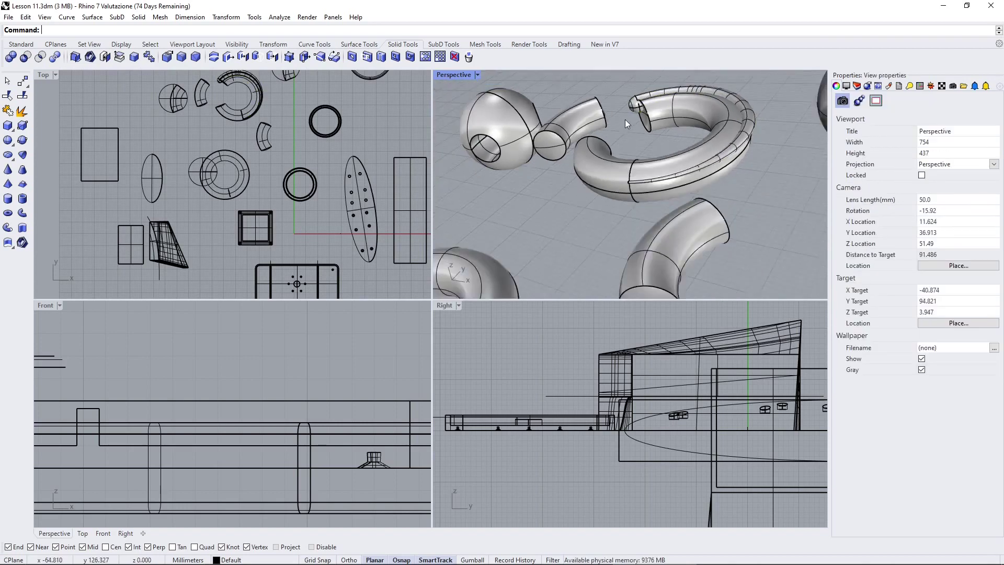
scroll(623, 146, down, 4)
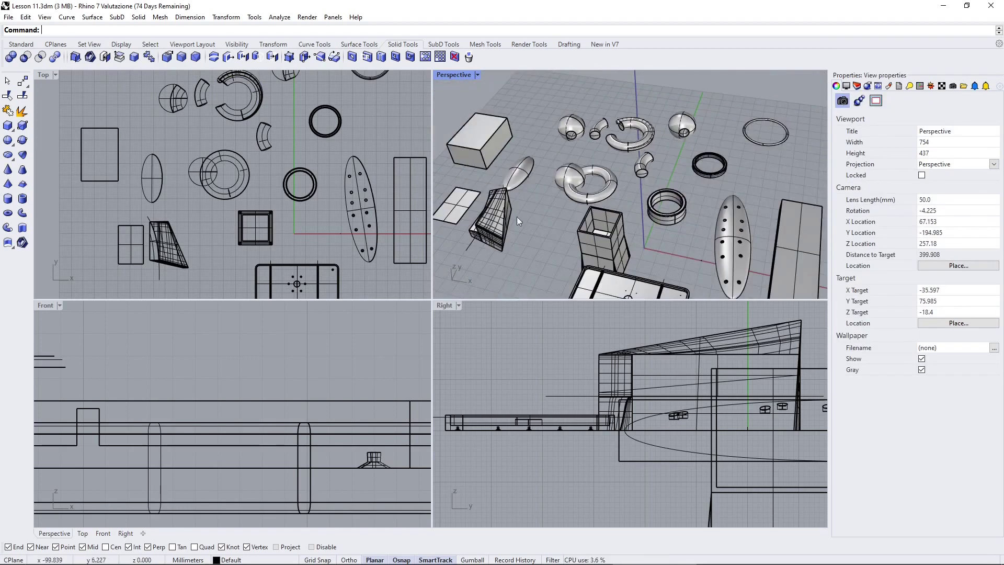
Move the open curve out of the curved, tapered solid to the empty grid beyond the flat rectangular surface
shift+right_drag(516, 217, 647, 203)
scroll(626, 203, up, 8)
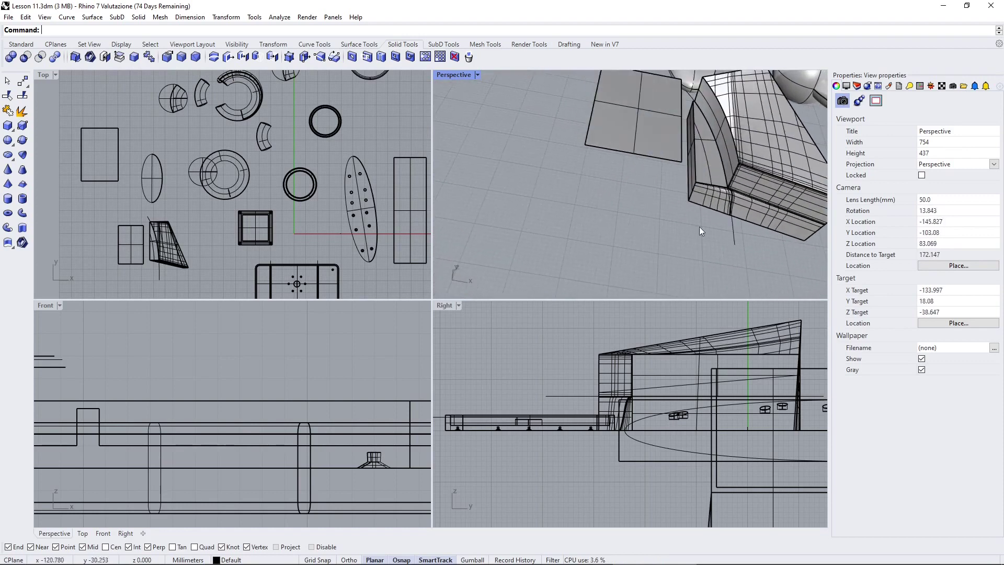
click(732, 231)
drag(733, 228, 526, 229)
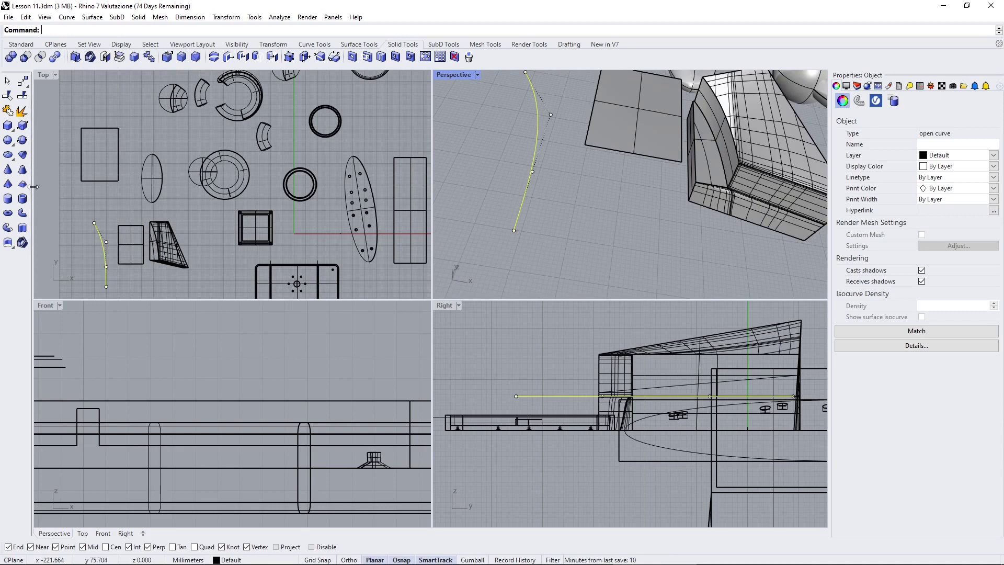
Create a flat-capped pipe along the moved curve with start and end radii of 2 mm and no intermediate radii
click(22, 213)
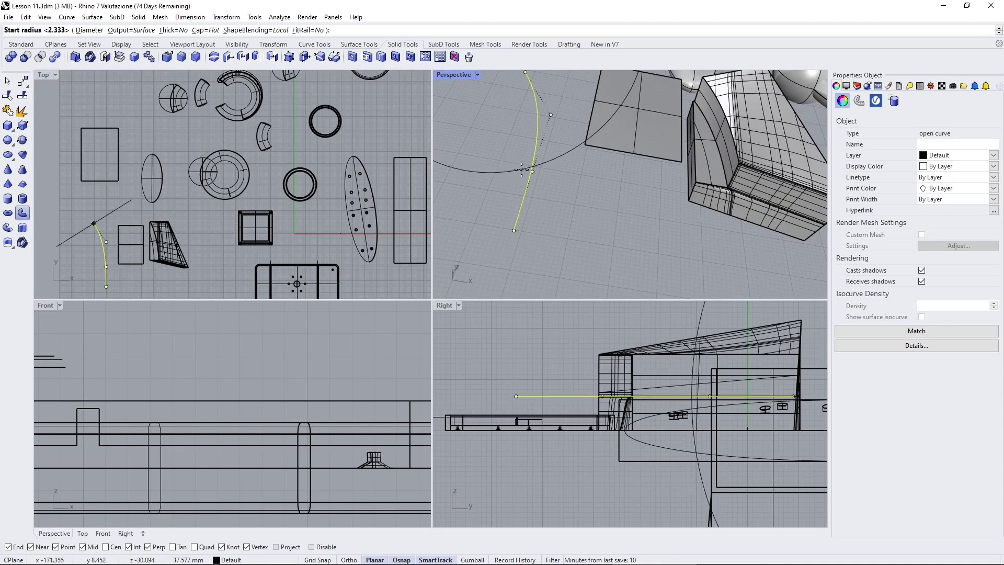
scroll(533, 219, down, 3)
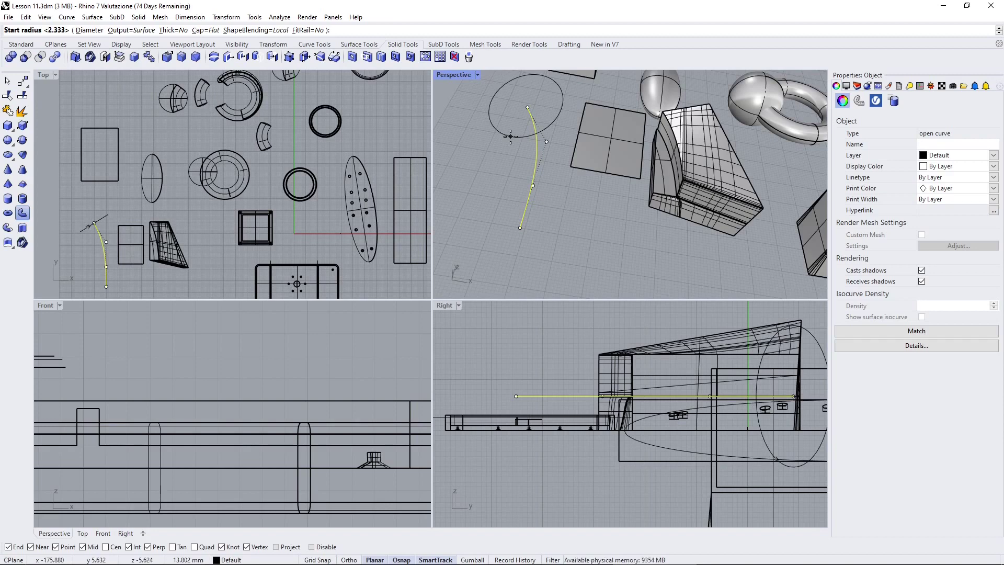
text(2)
key(Return)
key(Return)
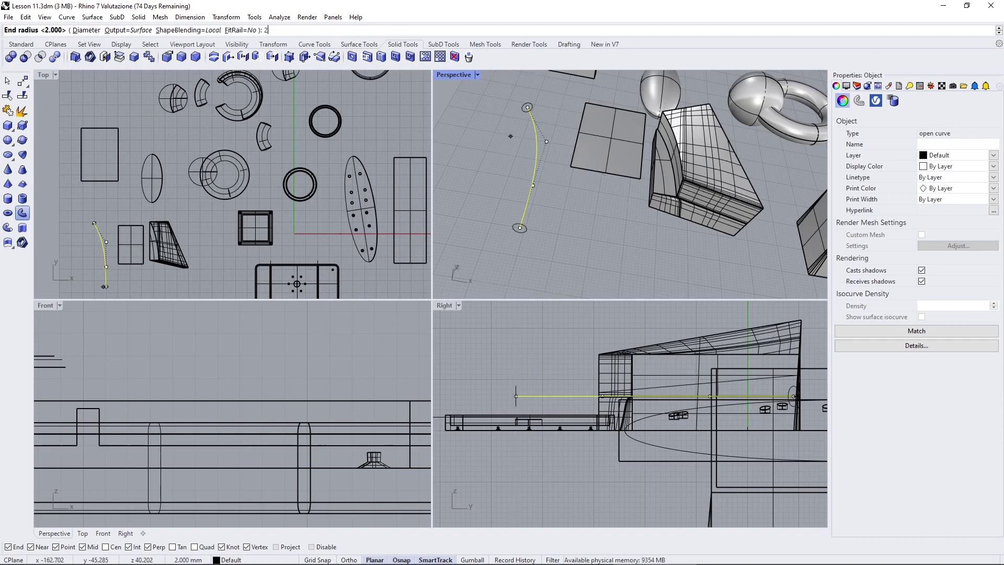
key(Return)
right_drag(511, 138, 538, 93)
click(594, 202)
scroll(538, 178, down, 4)
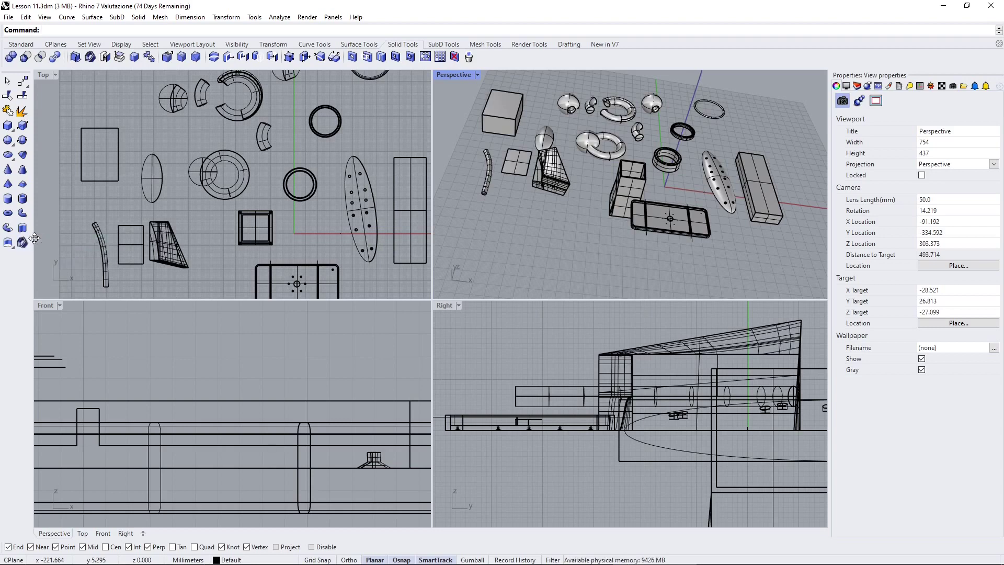
Detach the Extrude Solid tools as a floating palette over the Top view, leaving no command running
click(10, 245)
drag(41, 72, 106, 229)
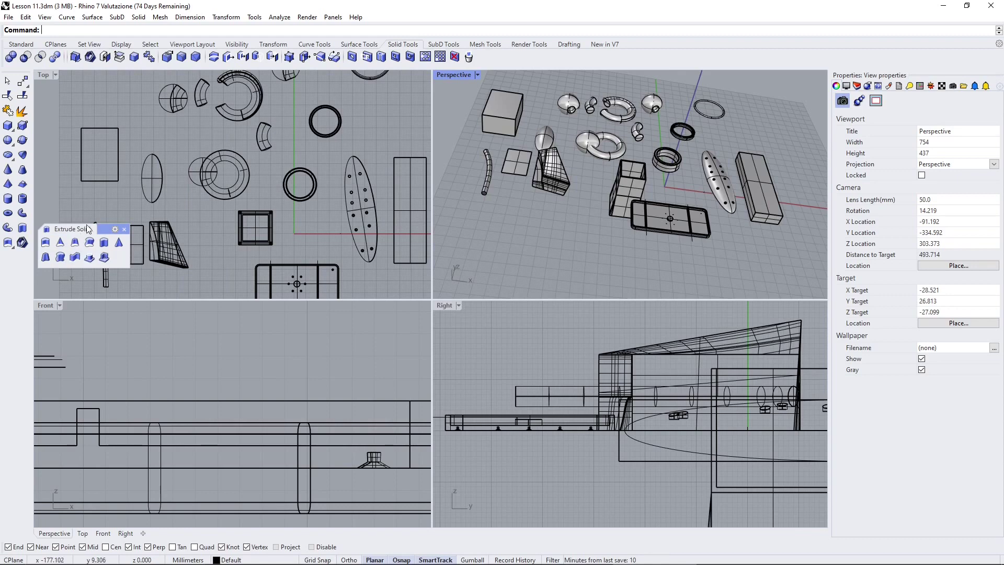
click(73, 258)
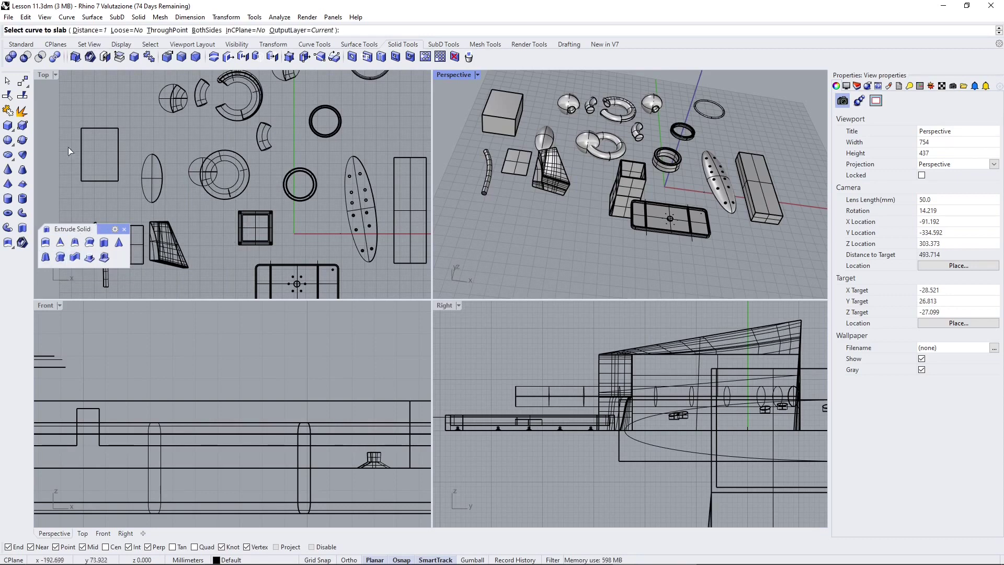
click(8, 82)
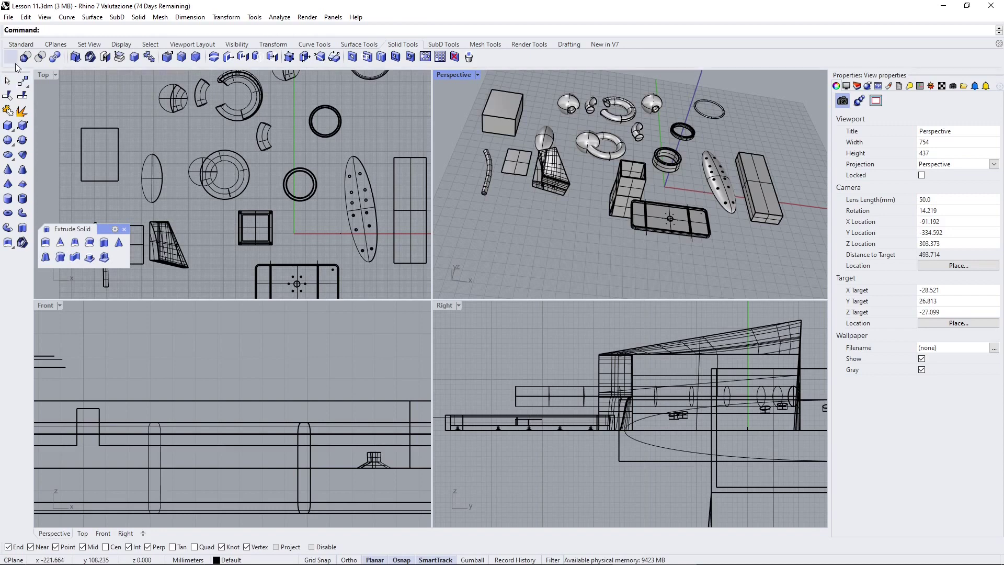
Draw an open three-segment polyline above the torus in the Top view, with the first segment about 16 mm long
click(21, 45)
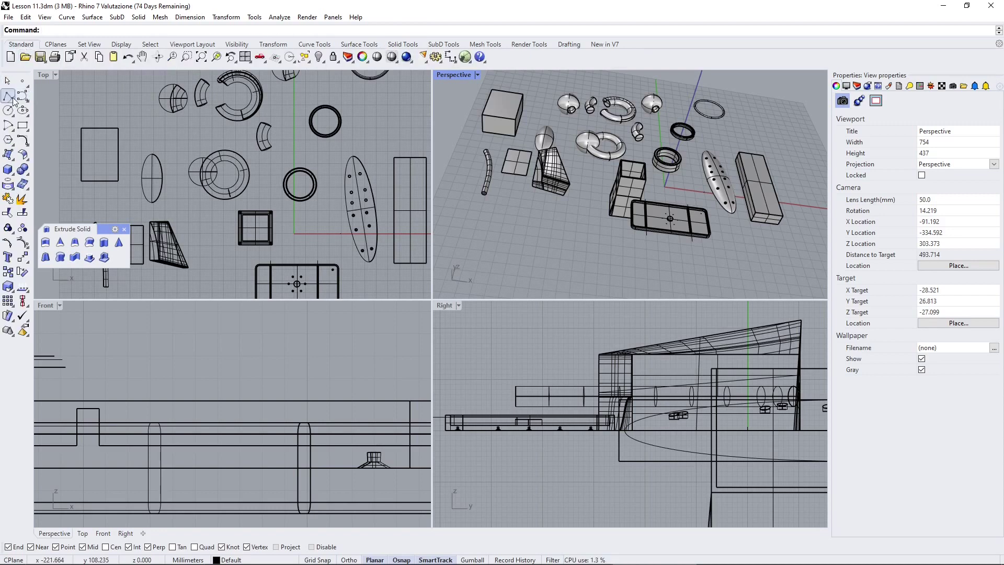
click(7, 96)
scroll(185, 135, up, 3)
scroll(185, 134, up, 2)
click(160, 124)
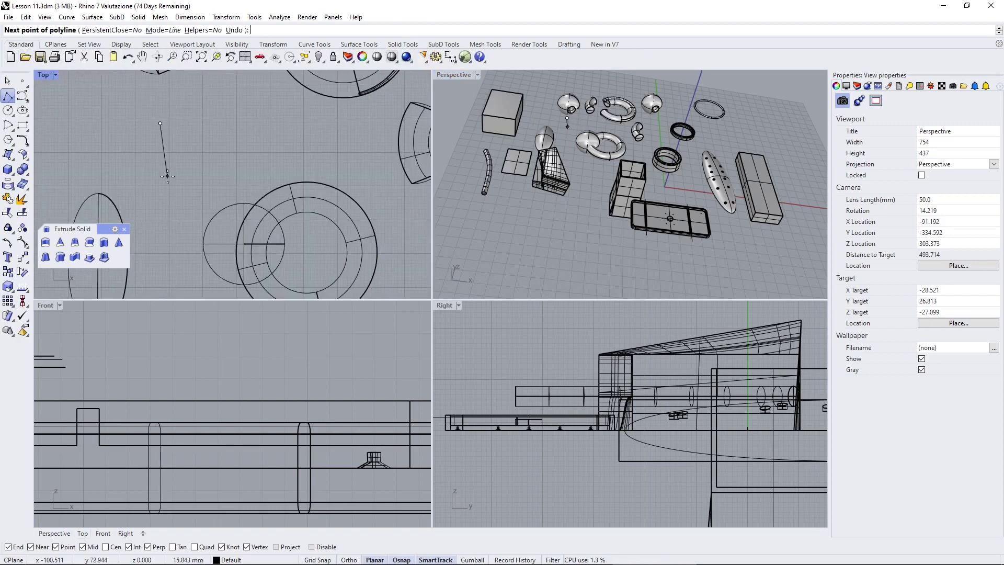
click(167, 176)
click(257, 152)
click(324, 163)
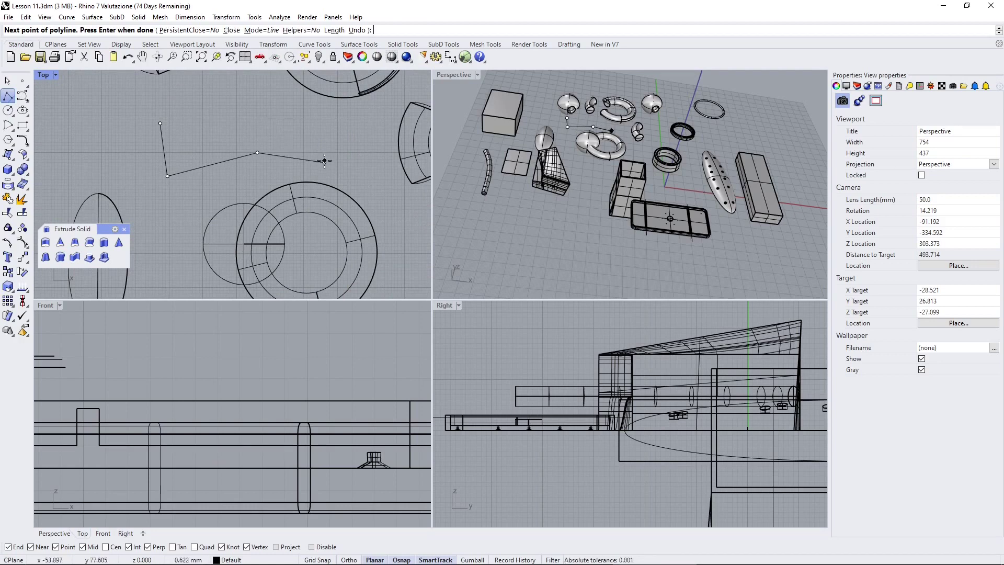
key(Return)
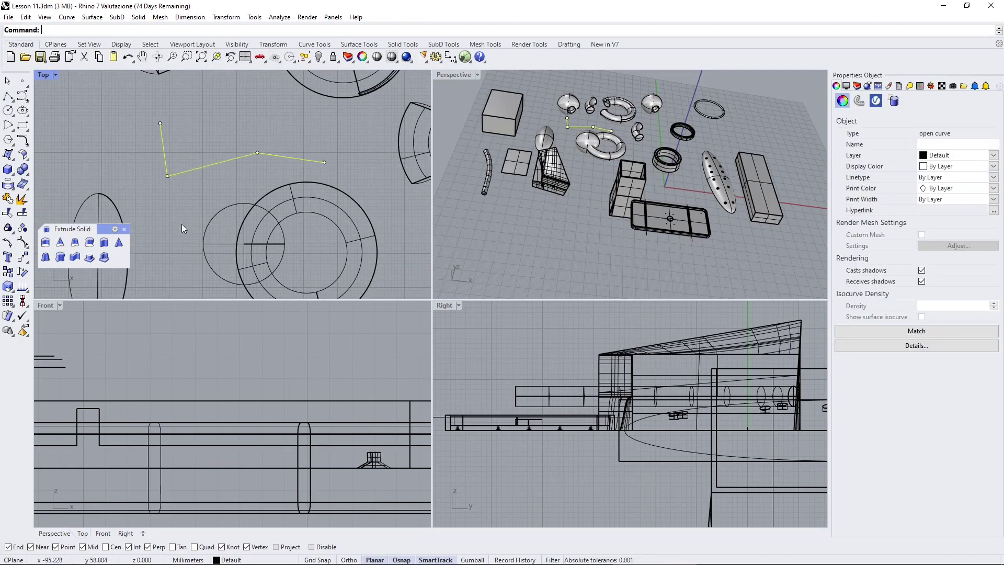
Create a slab from the polyline with an offset distance of 1 mm and a low height, and clear the selection
click(75, 257)
scroll(575, 125, up, 4)
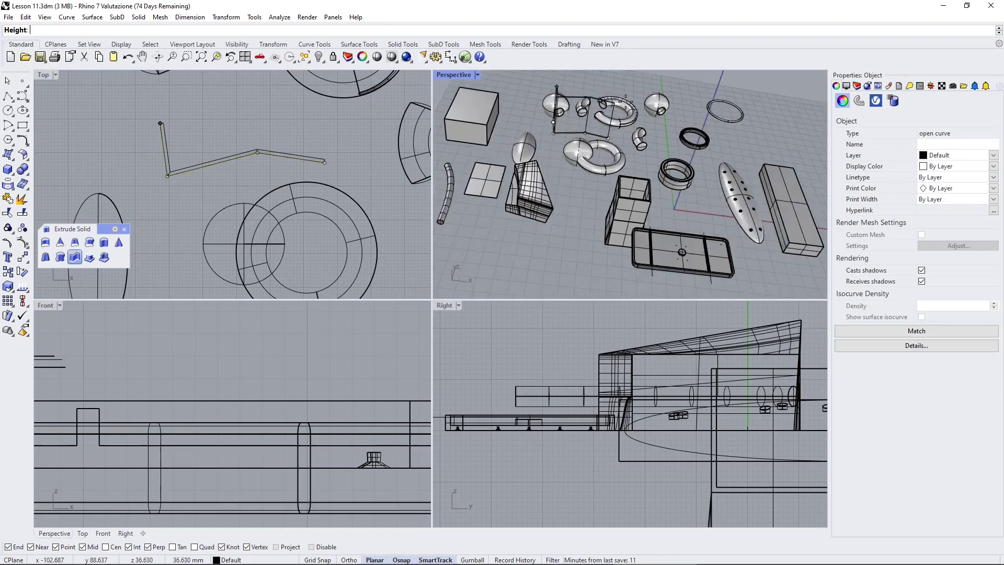
scroll(594, 121, up, 2)
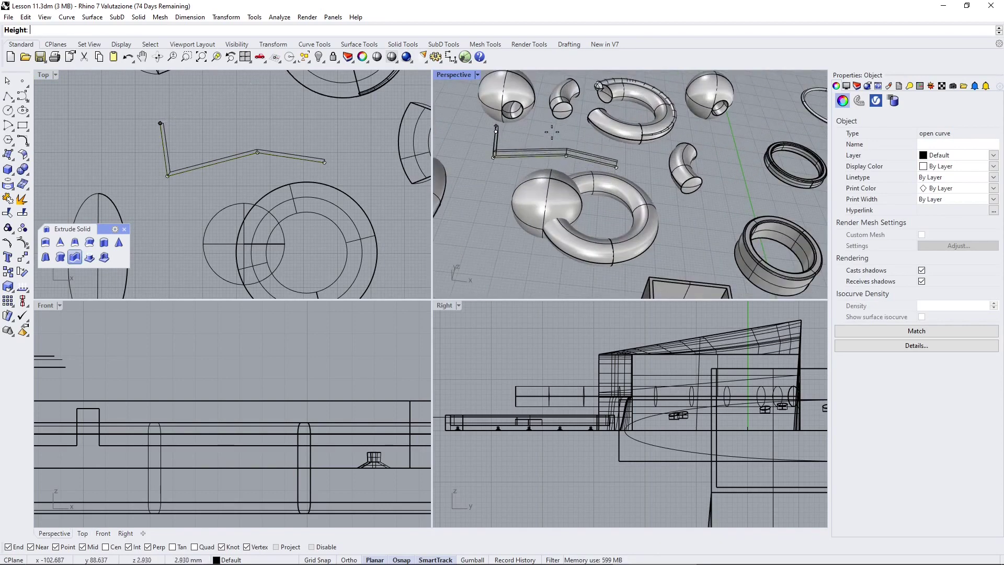
click(526, 164)
click(492, 184)
scroll(494, 132, down, 6)
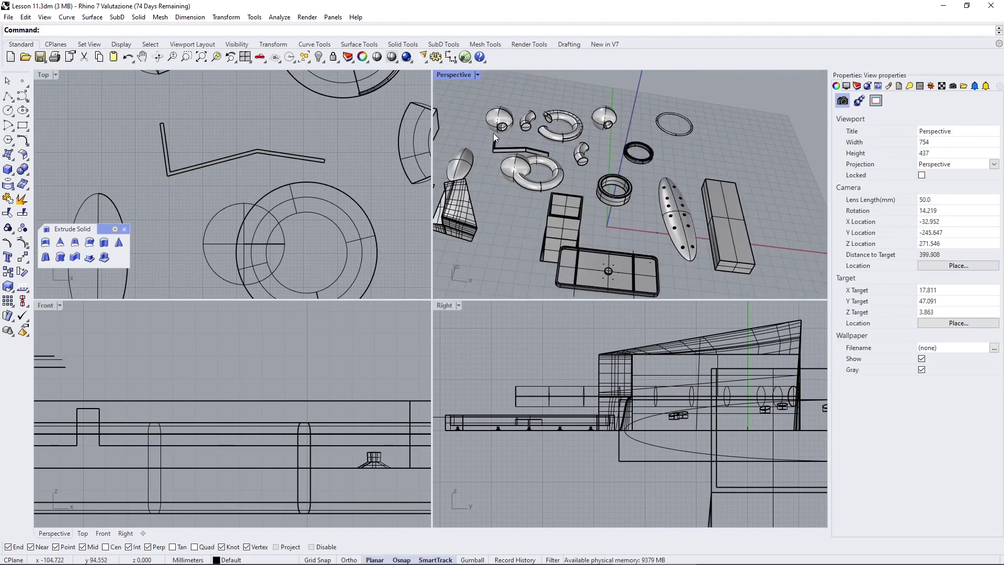
scroll(511, 189, down, 3)
right_drag(511, 190, 550, 197)
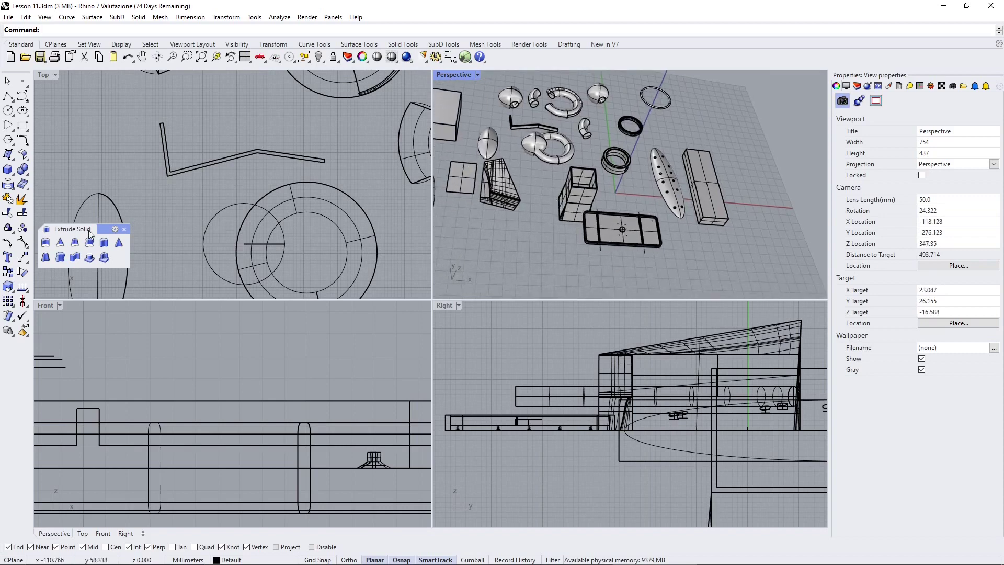
right_drag(511, 155, 490, 145)
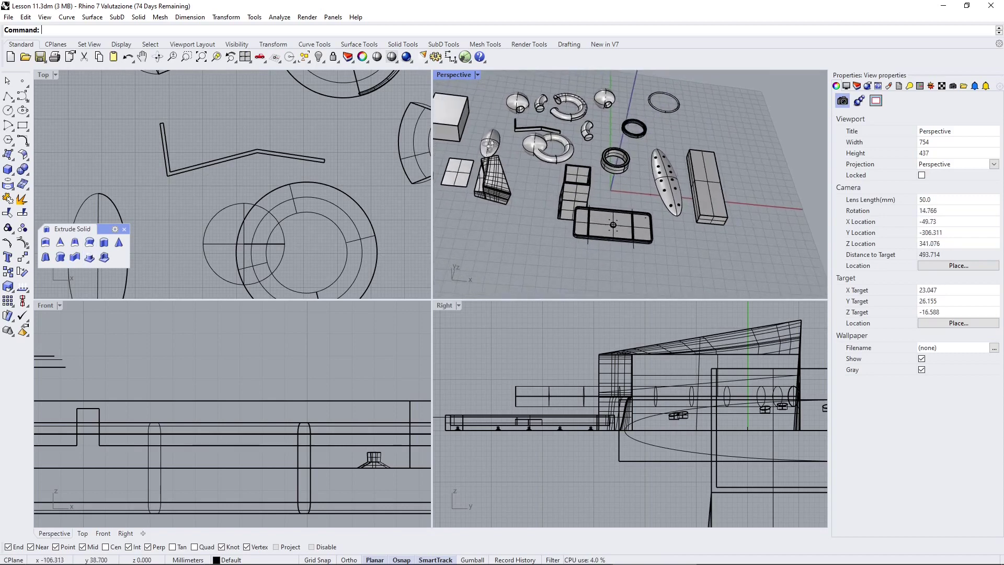
click(176, 171)
click(188, 164)
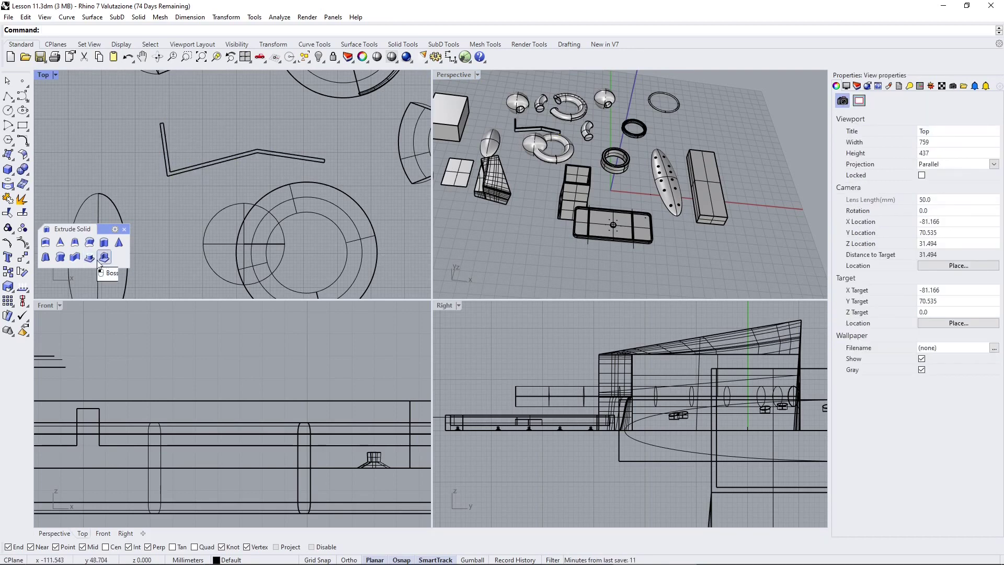
Examine the rounded rectangular tray in the Perspective view, including its central round boss and the two crosswise ribs
scroll(614, 236, up, 8)
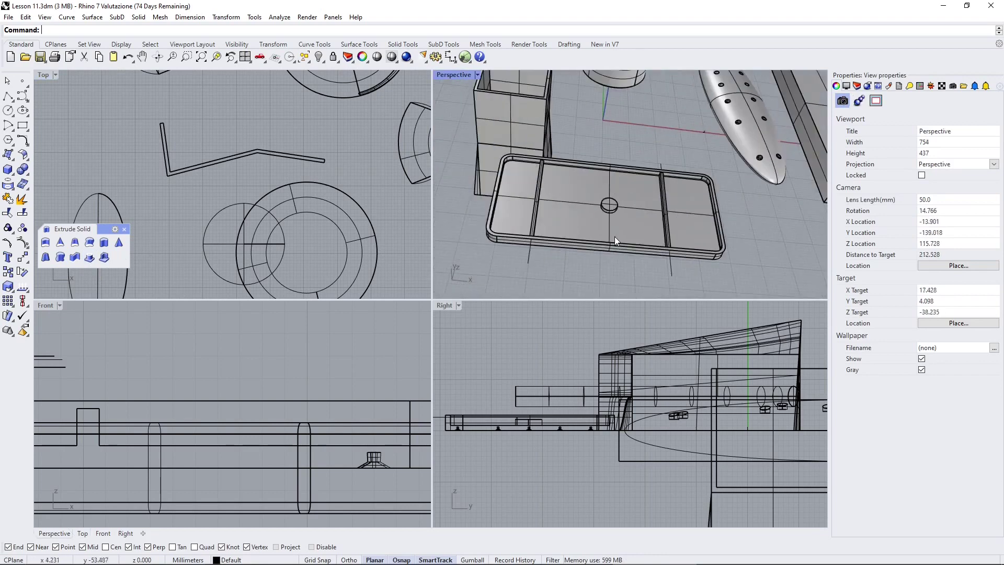
right_drag(610, 250, 614, 254)
click(645, 176)
key(Escape)
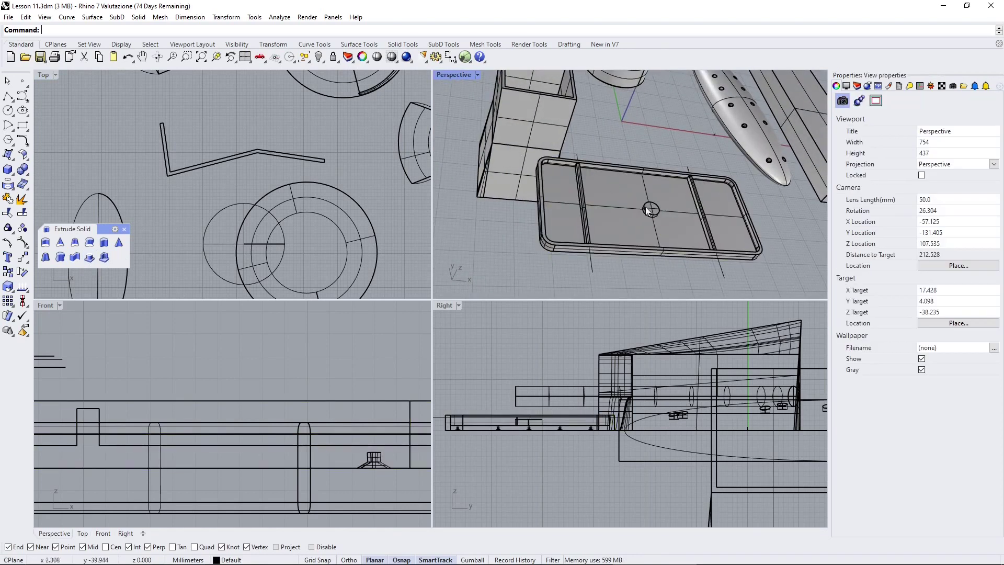
scroll(648, 180, down, 2)
right_drag(693, 206, 599, 230)
shift+right_drag(541, 230, 584, 218)
scroll(632, 189, down, 5)
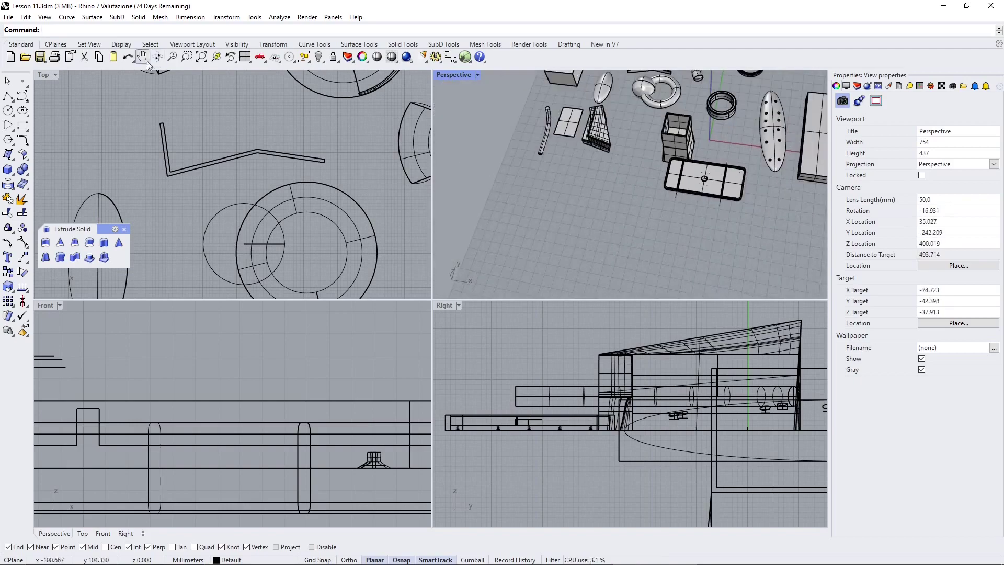